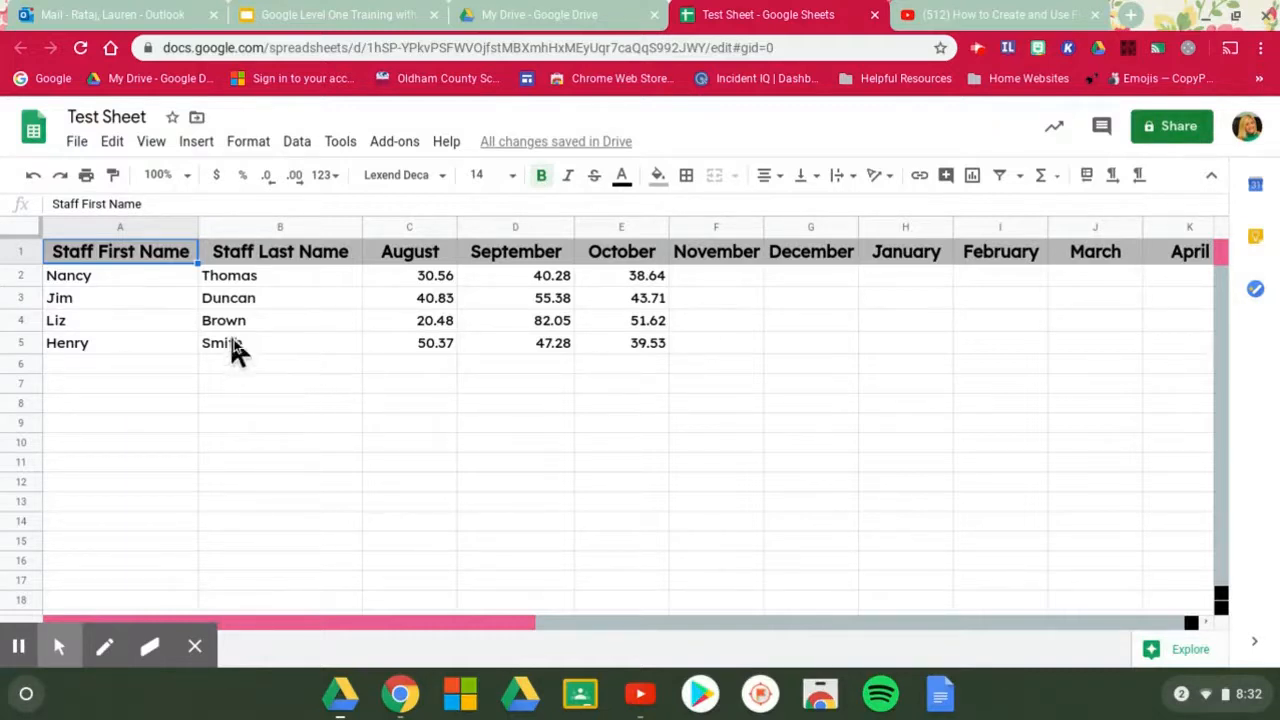
# Sort the whole sheet by Staff Last Name from A to Z, treating the first row as a header.
pyautogui.click(16, 229)
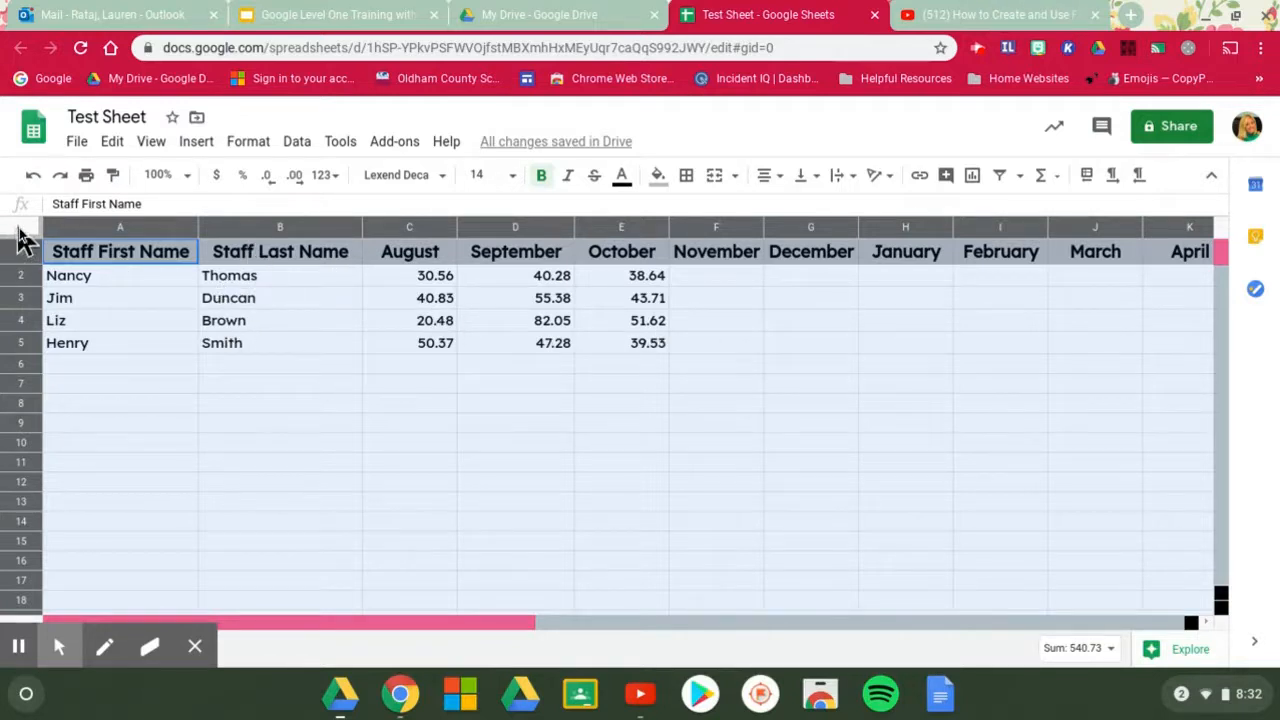
pyautogui.click(297, 145)
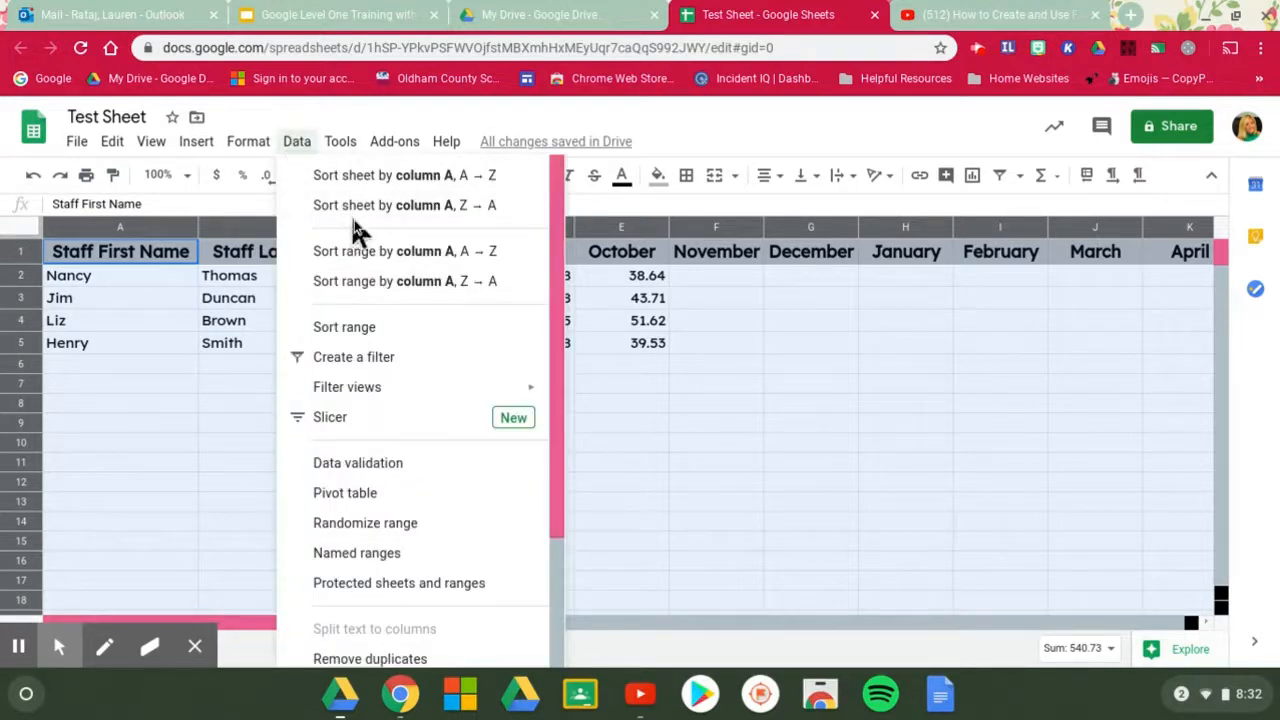
pyautogui.click(345, 329)
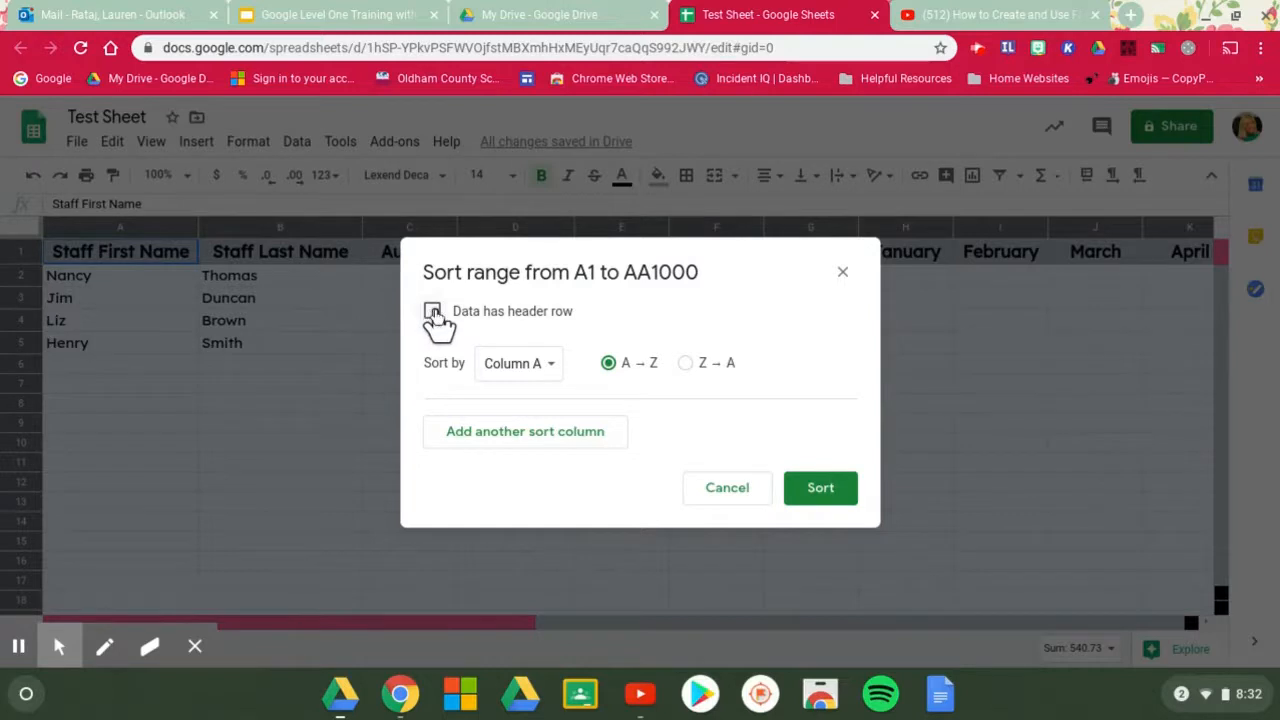
pyautogui.click(433, 312)
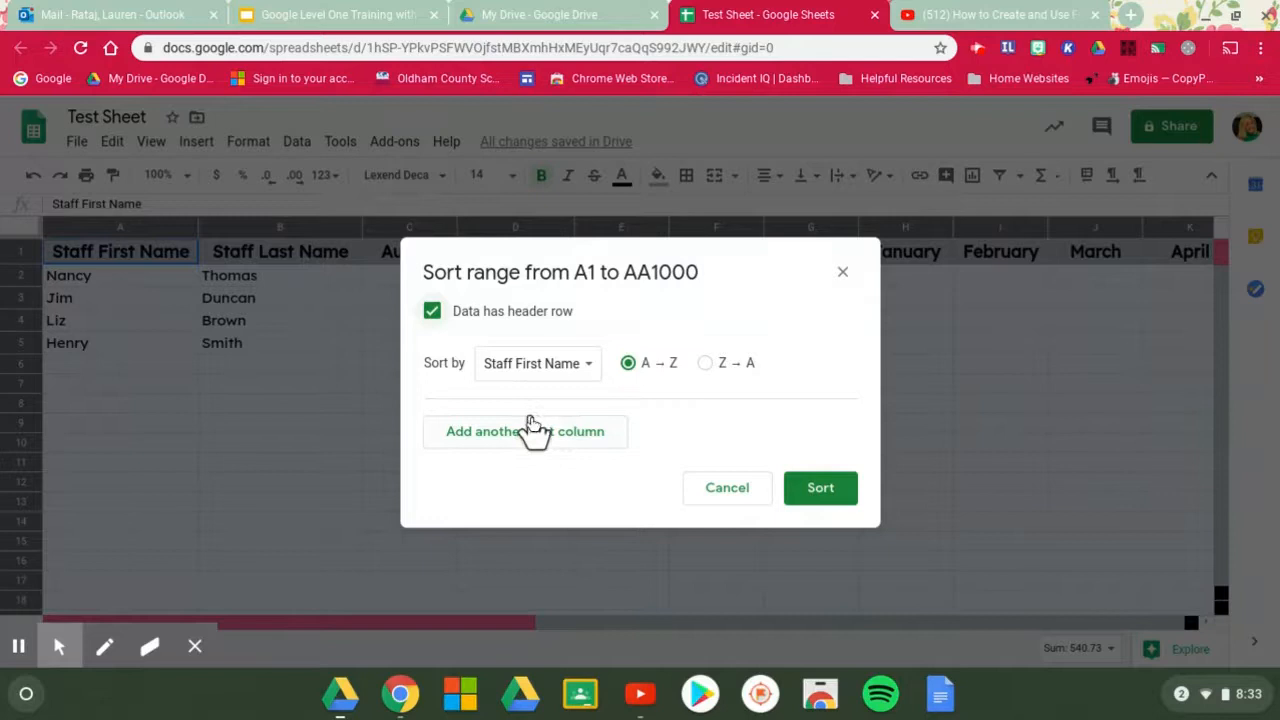
pyautogui.click(528, 366)
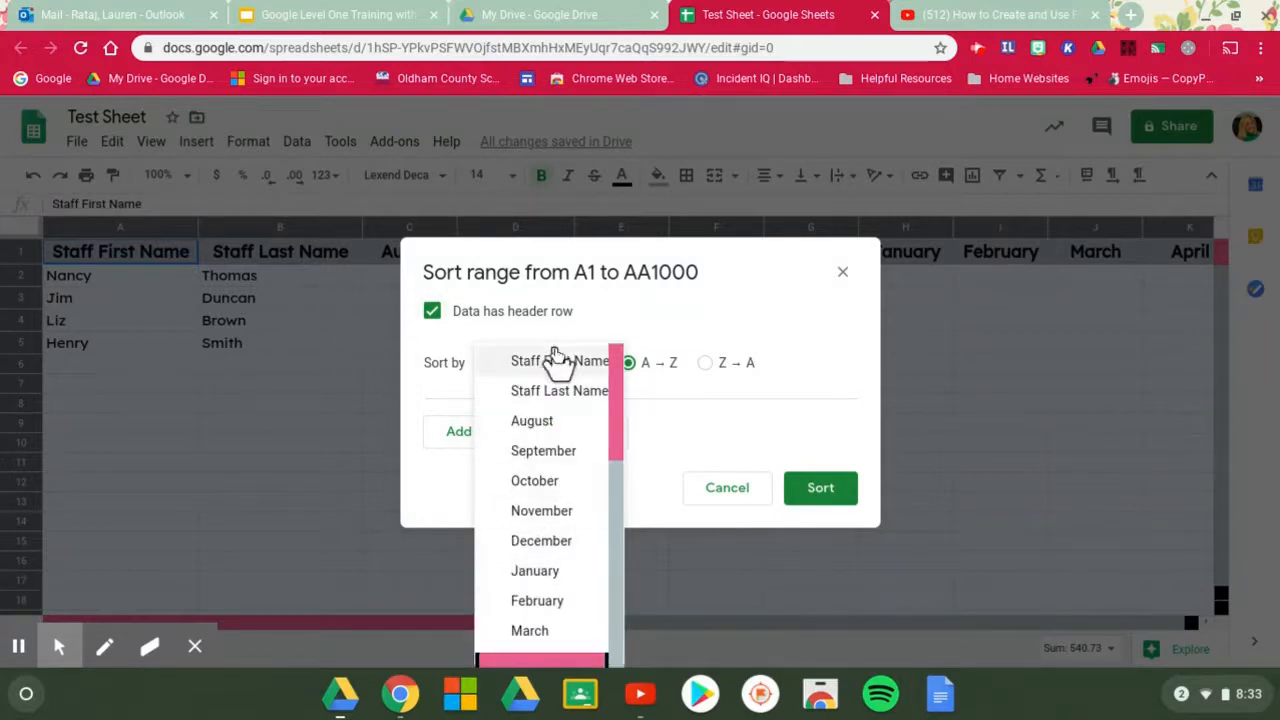
pyautogui.click(551, 390)
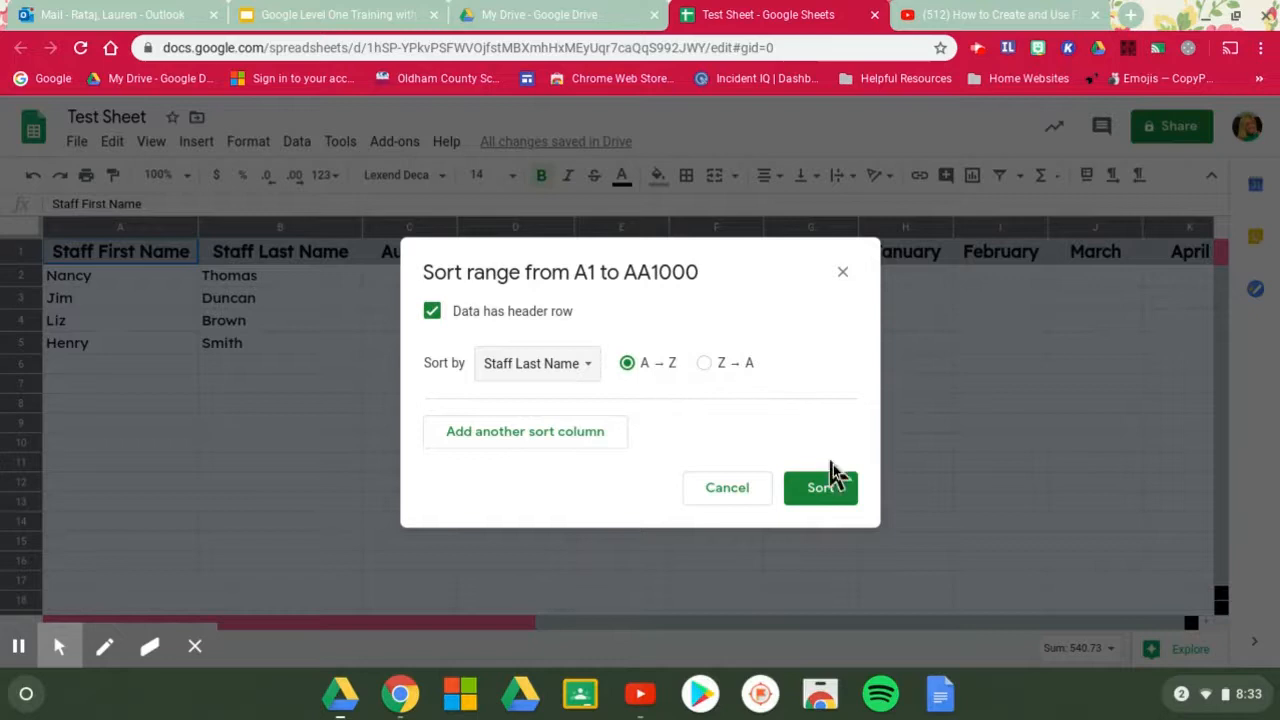
pyautogui.click(833, 505)
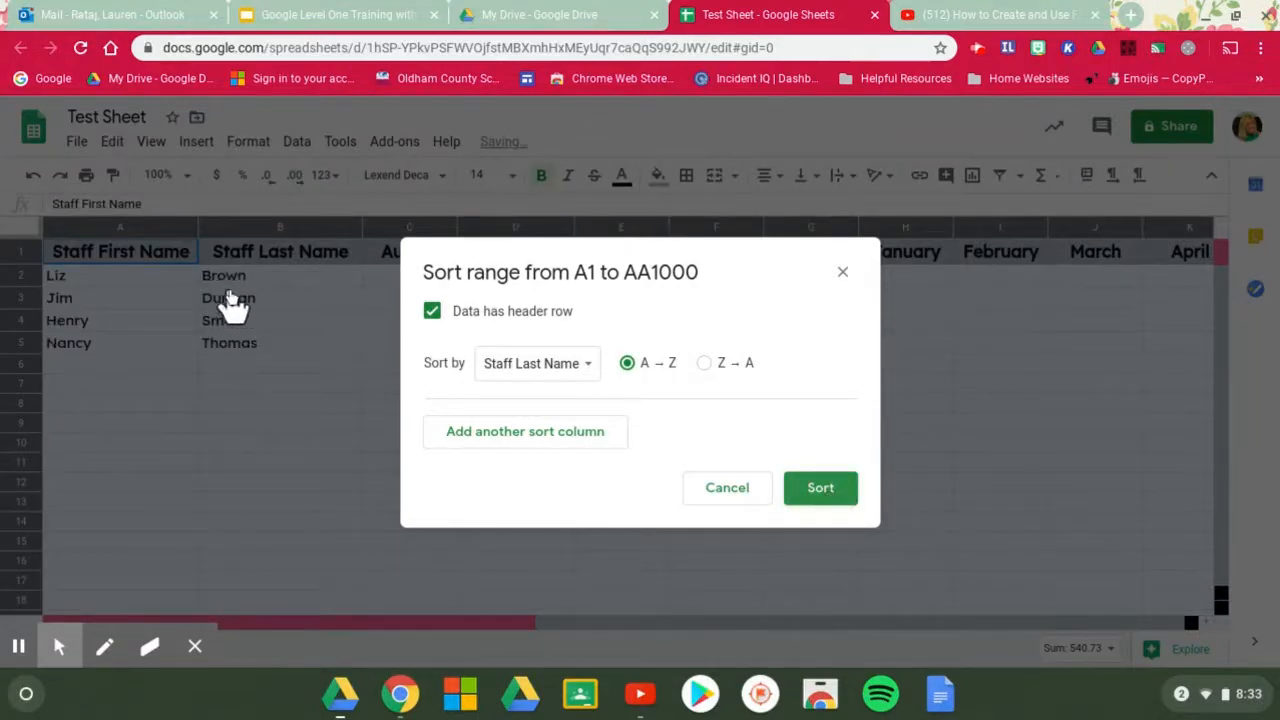
pyautogui.click(843, 277)
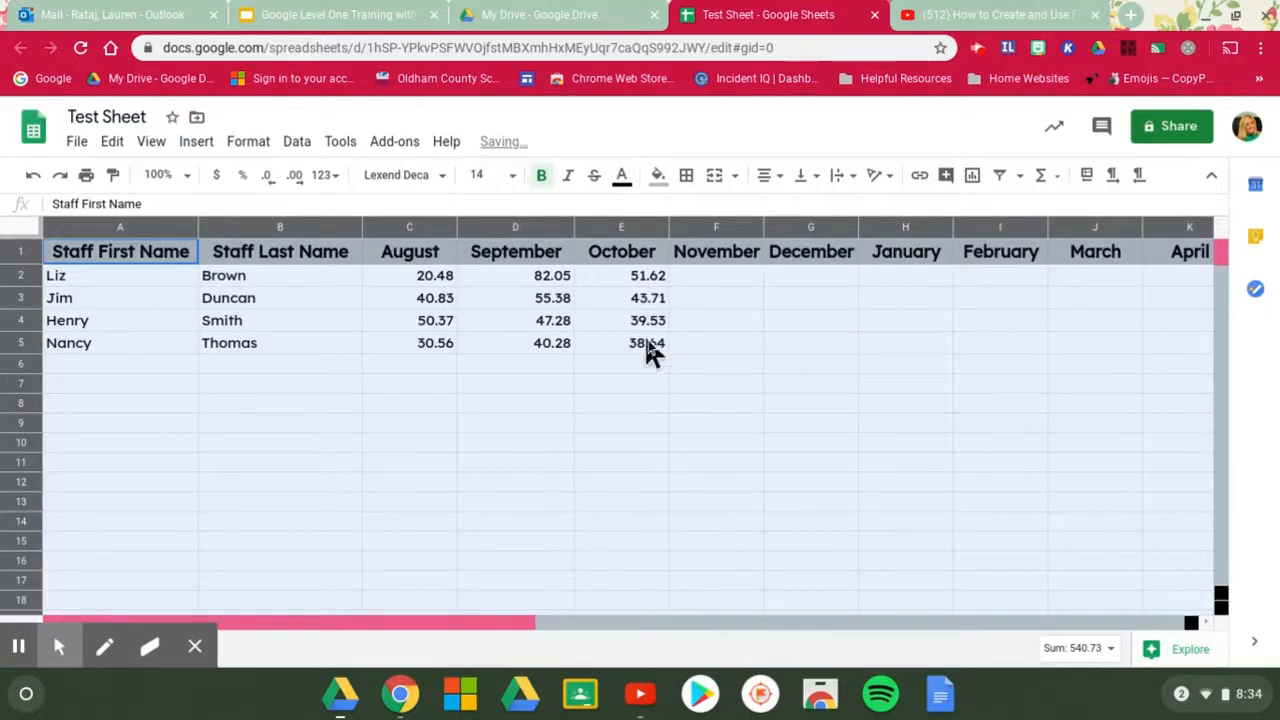
pyautogui.click(626, 366)
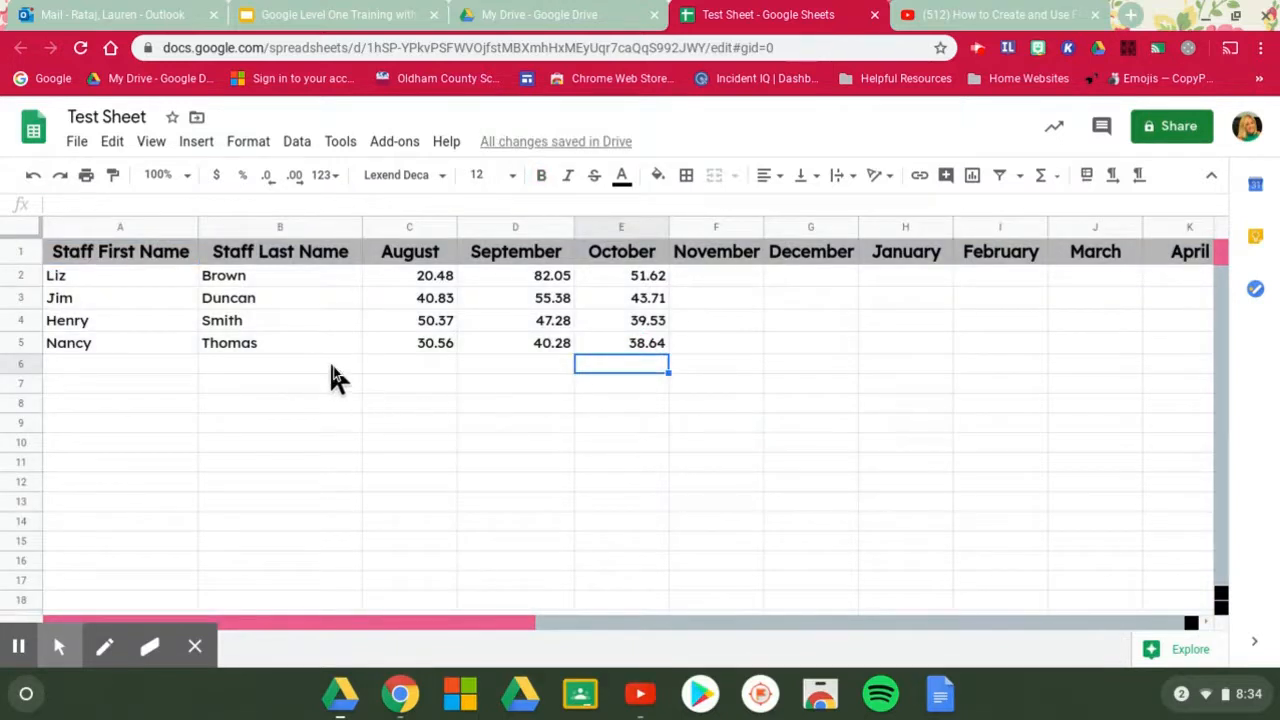
pyautogui.click(145, 370)
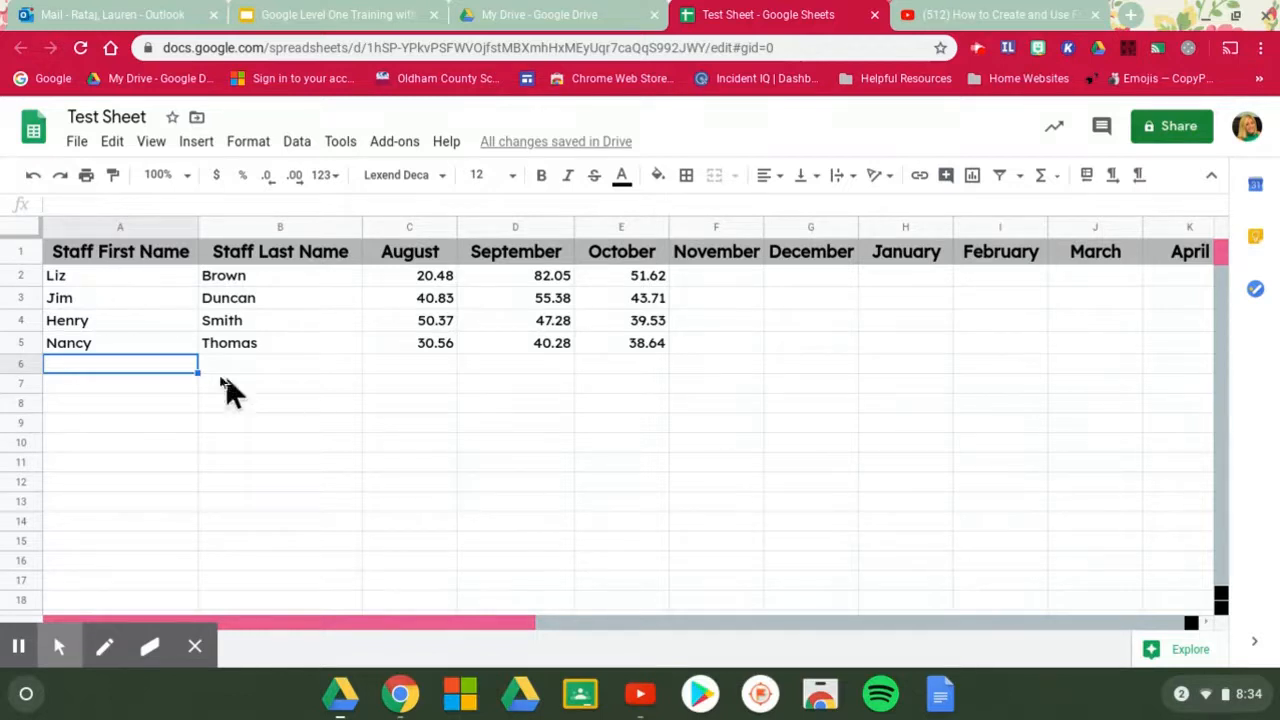
# Create a filter covering the entire sheet.
pyautogui.click(21, 232)
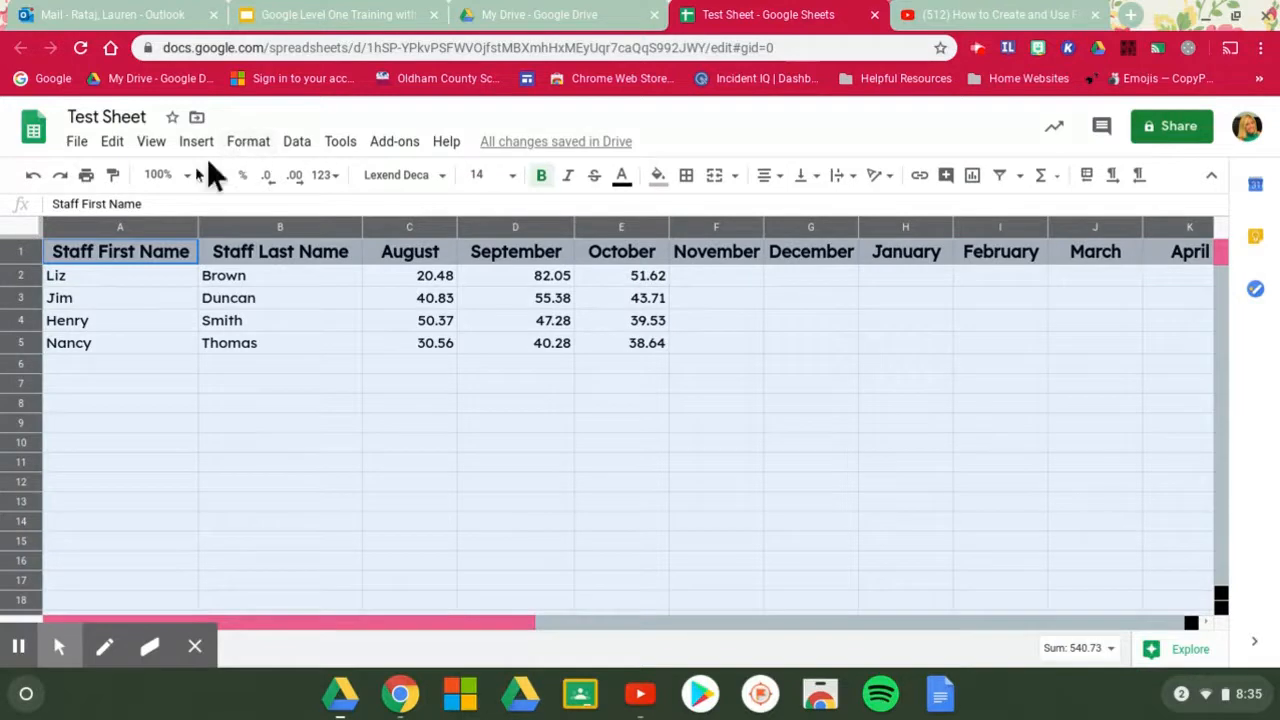
pyautogui.click(298, 142)
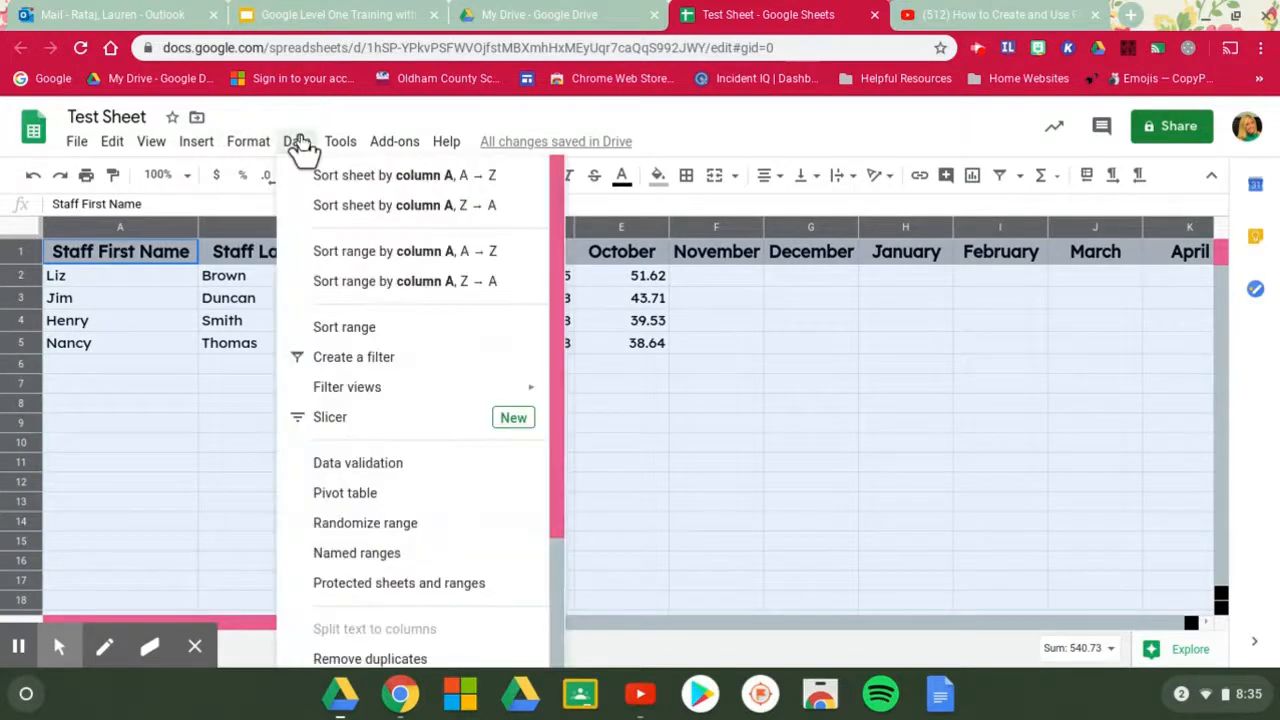
pyautogui.moveTo(404, 397)
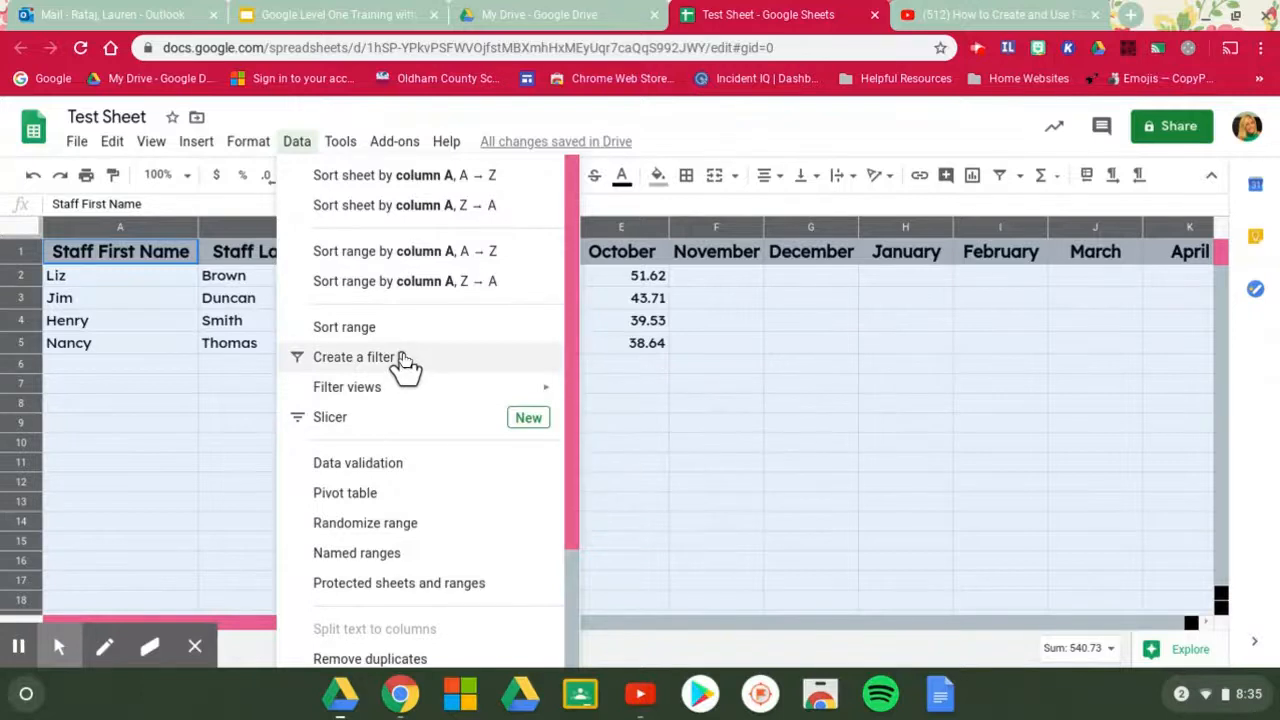
pyautogui.click(405, 362)
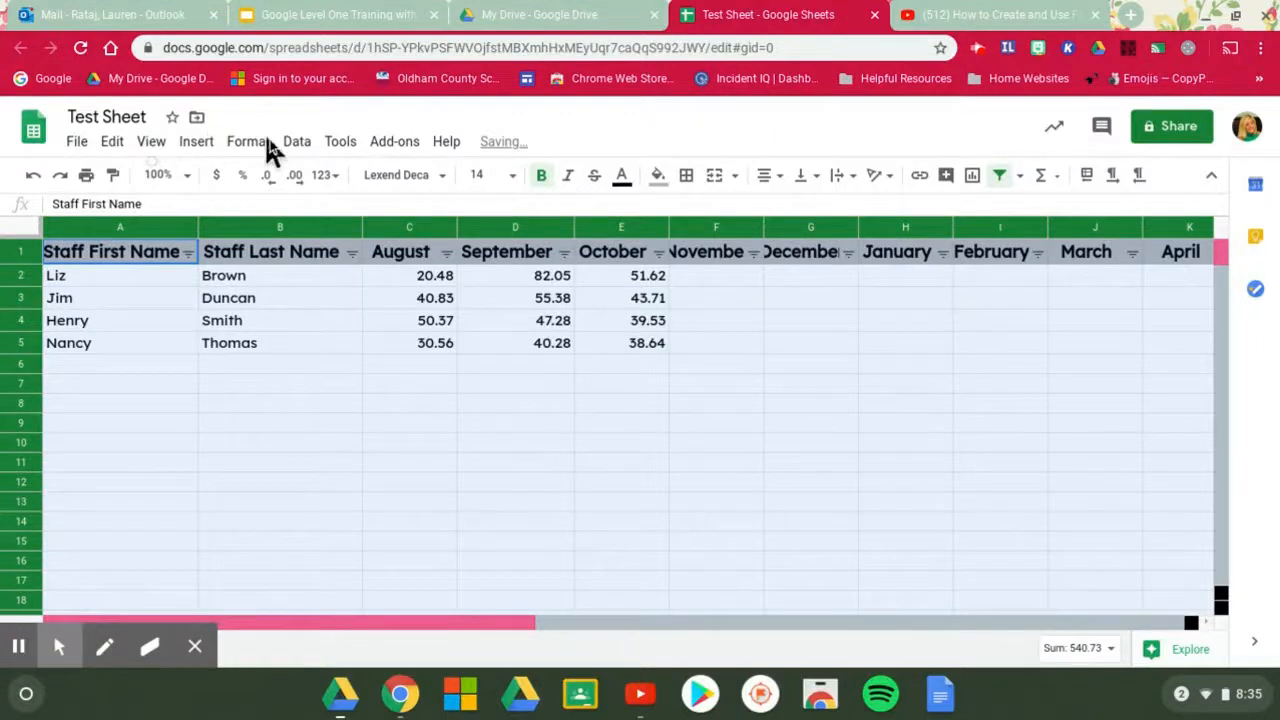
# Create a new filter view for the sheet.
pyautogui.click(297, 143)
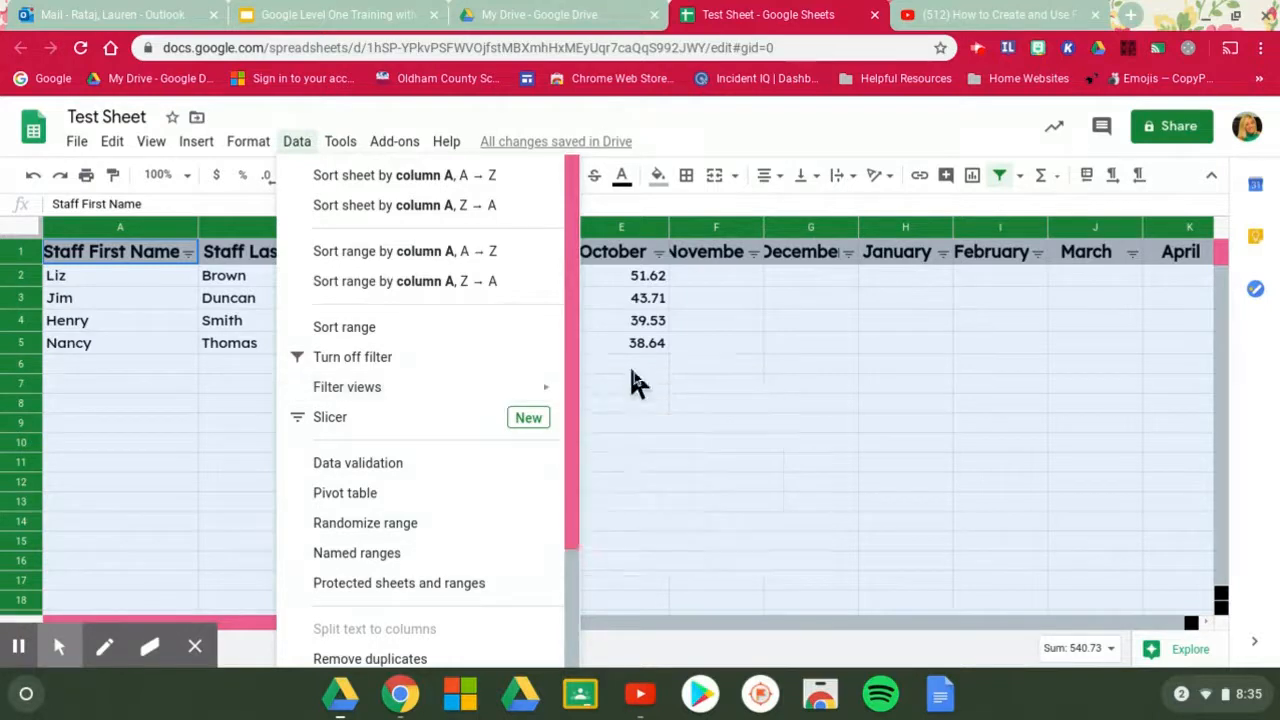
pyautogui.moveTo(515, 400)
pyautogui.click(610, 395)
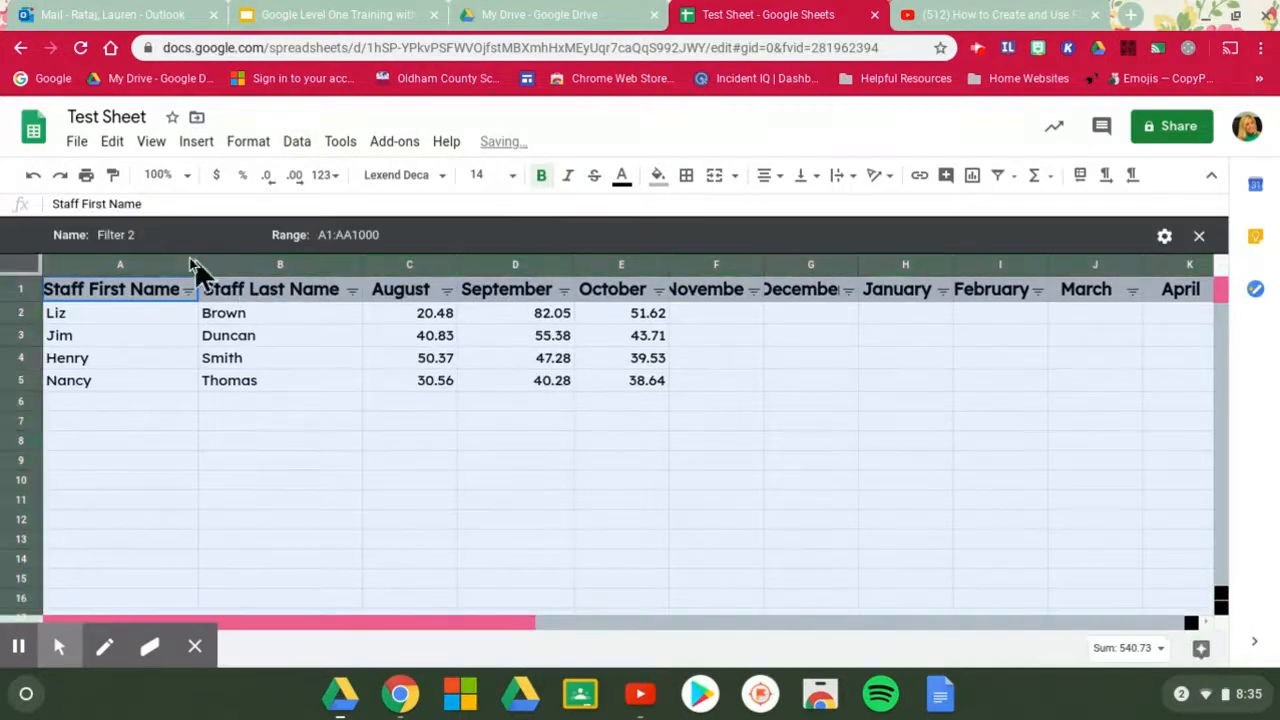
# Name the filter view "Over Monthly Budget <$30".
pyautogui.click(142, 236)
pyautogui.press('BackSpace')
pyautogui.press('BackSpace')
pyautogui.press('BackSpace')
pyautogui.press('BackSpace')
pyautogui.press('BackSpace')
pyautogui.press('BackSpace')
pyautogui.press('BackSpace')
pyautogui.press('BackSpace')
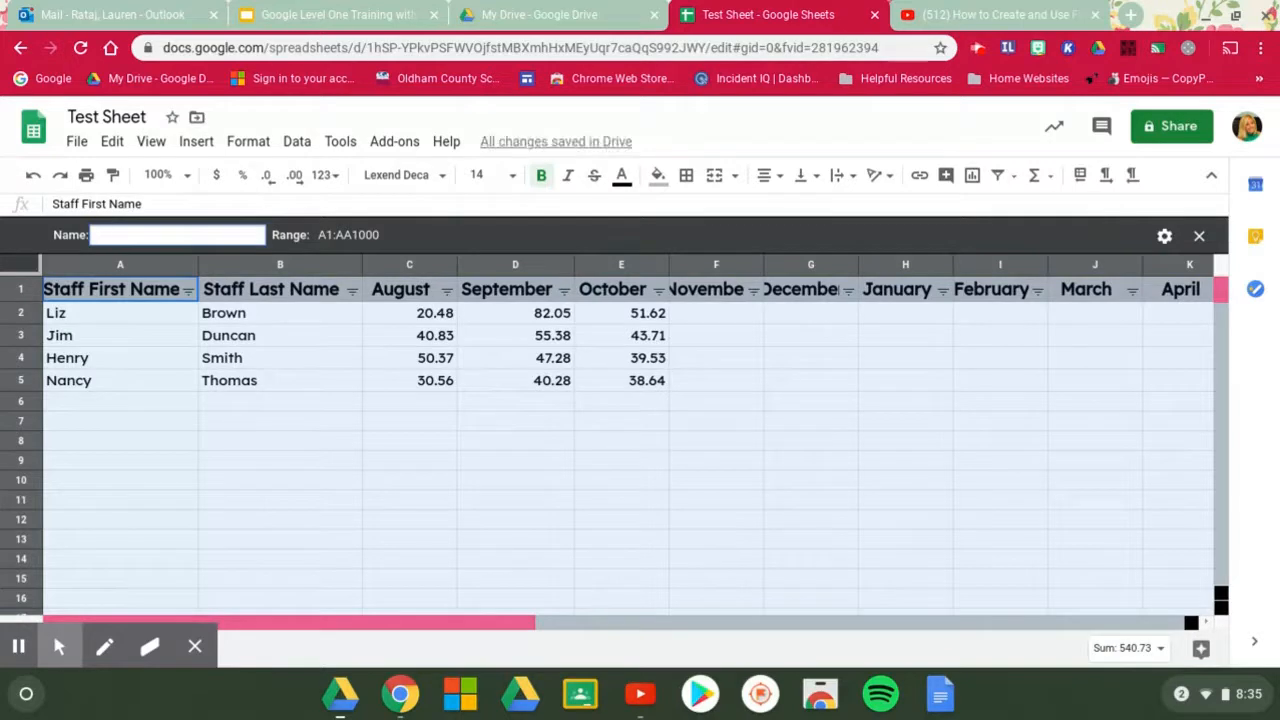
pyautogui.write('Staff')
pyautogui.press('BackSpace')
pyautogui.press('BackSpace')
pyautogui.press('BackSpace')
pyautogui.press('BackSpace')
pyautogui.write('Over')
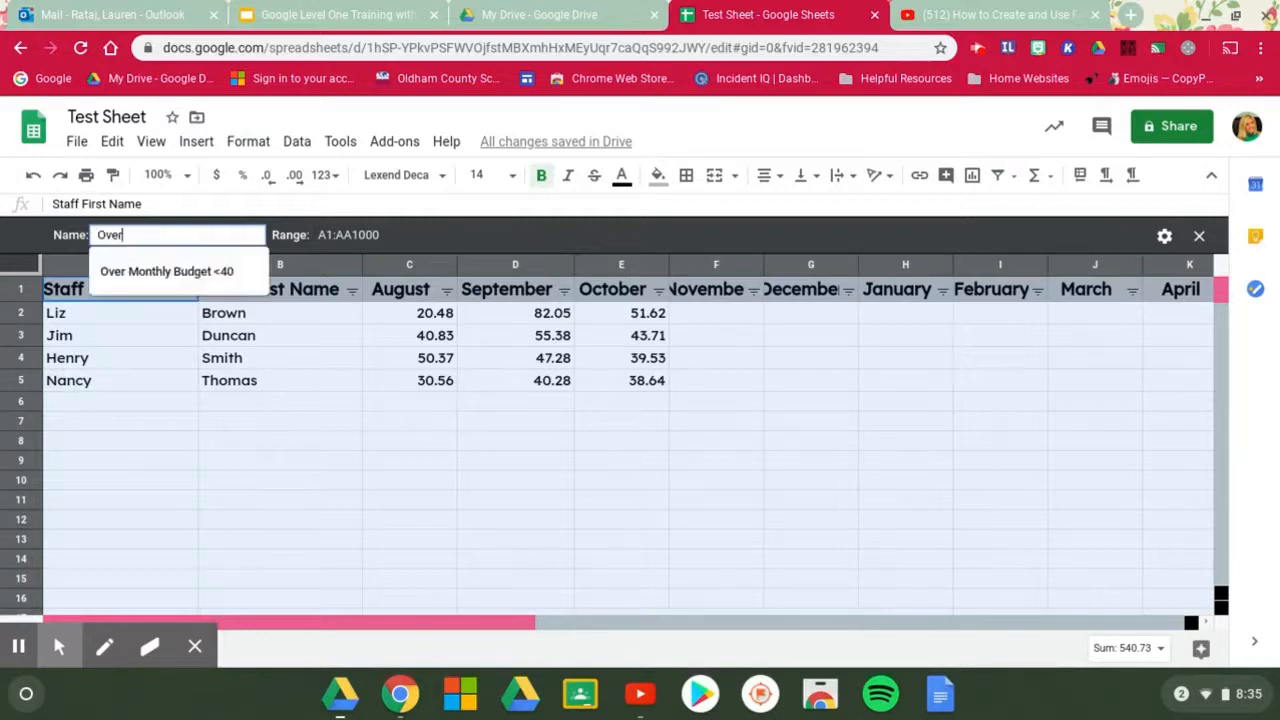
pyautogui.write(' Monthly Budget')
pyautogui.write('<30')
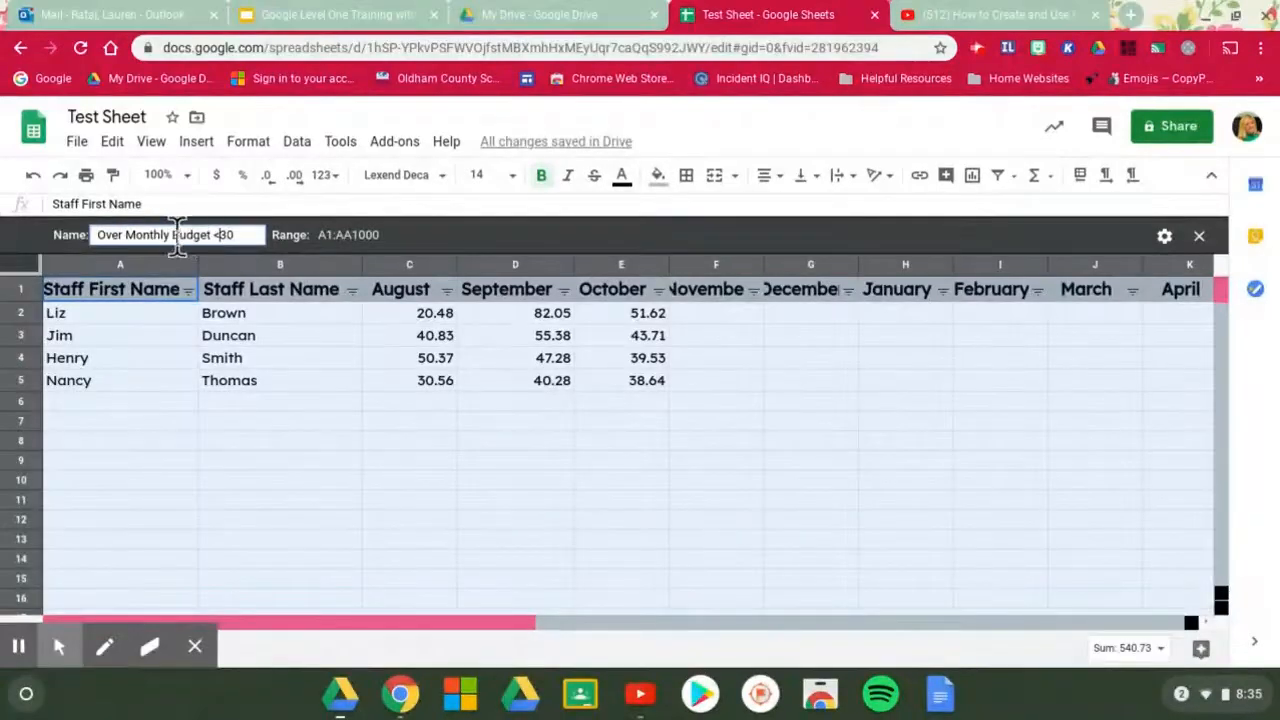
pyautogui.click(220, 235)
pyautogui.write('$')
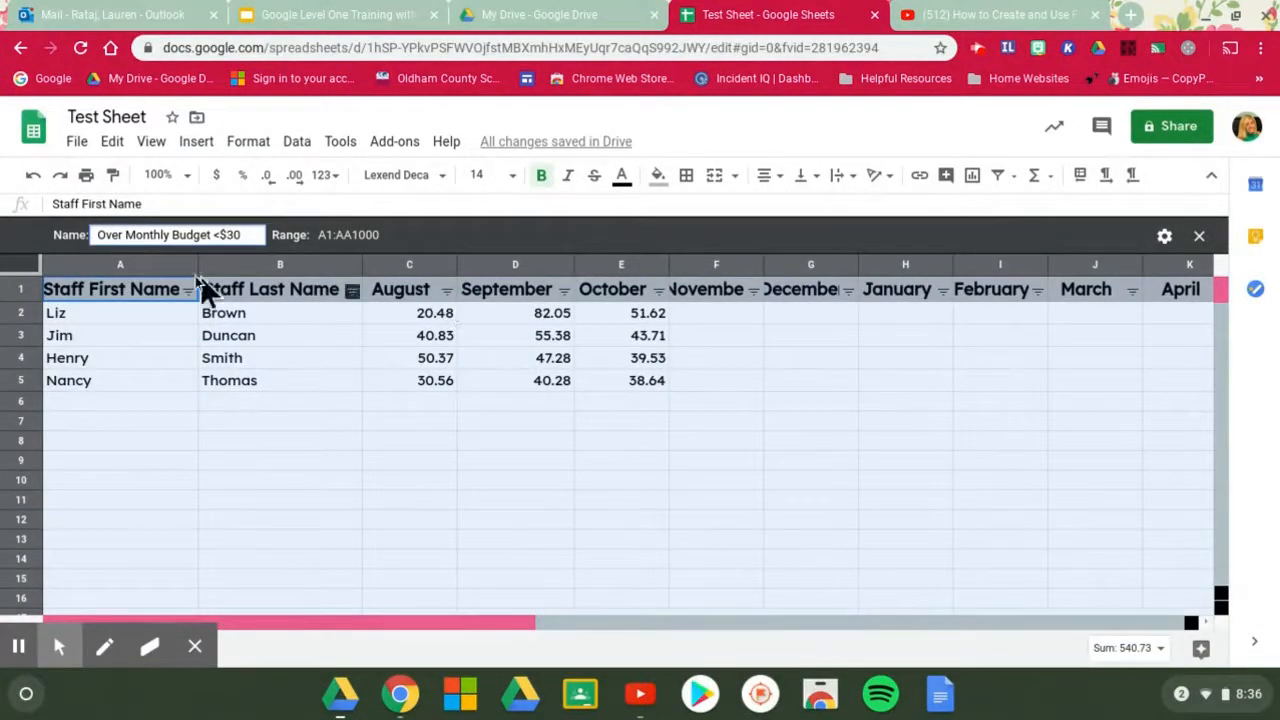
# Add "in October" to the filter view's name after "Budget" and change its amount to $40.
pyautogui.click(217, 235)
pyautogui.write('in October')
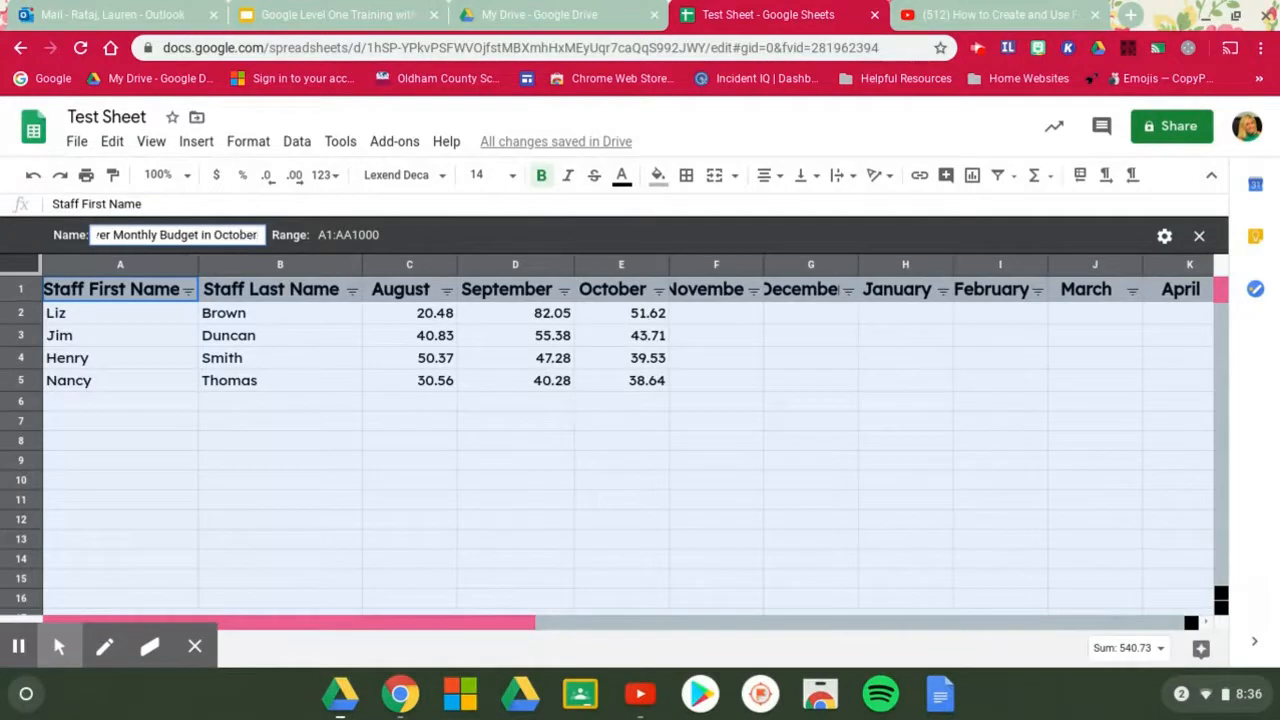
pyautogui.press('Right')
pyautogui.press('Right')
pyautogui.press('Right')
pyautogui.press('Right')
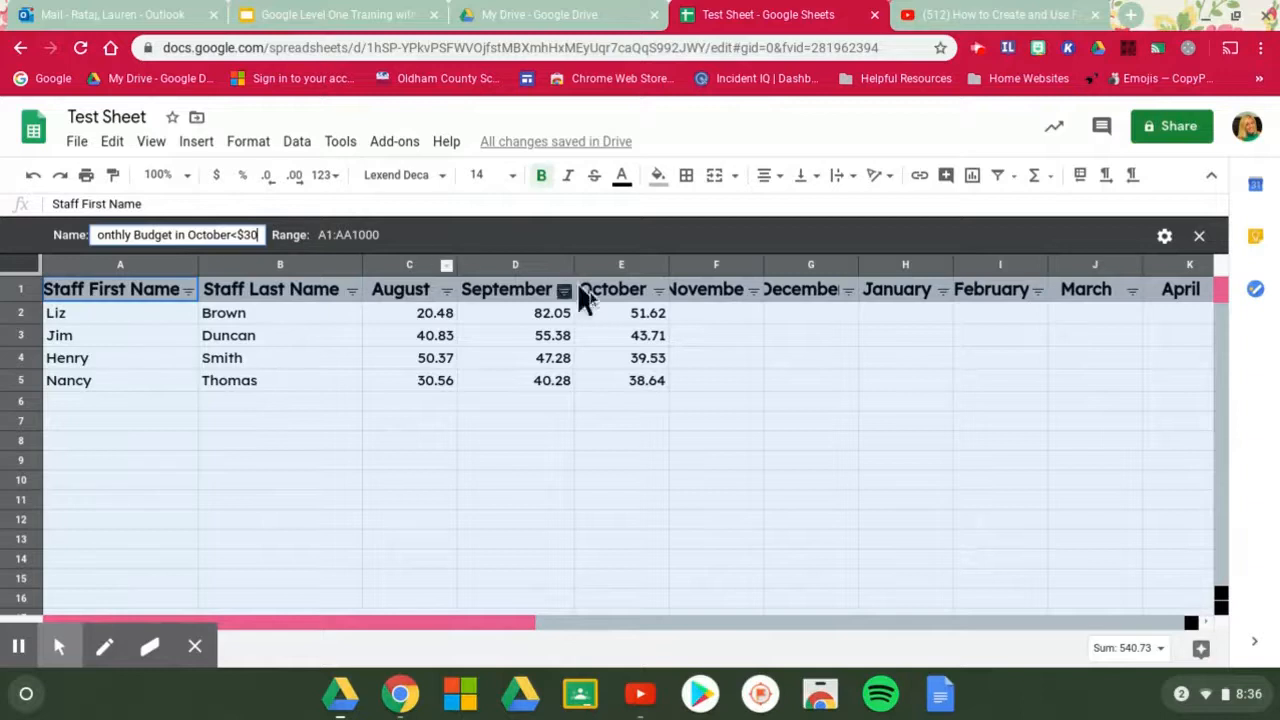
pyautogui.doubleClick(249, 234)
pyautogui.write('4')
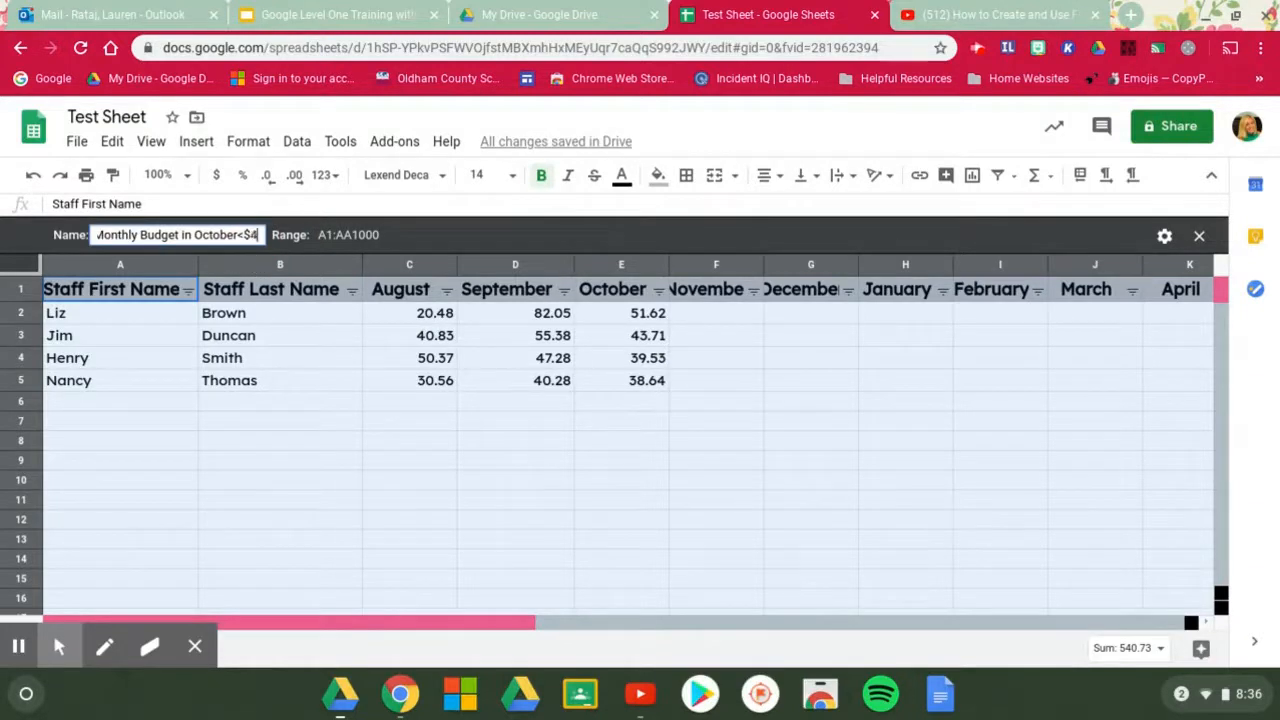
pyautogui.write('0')
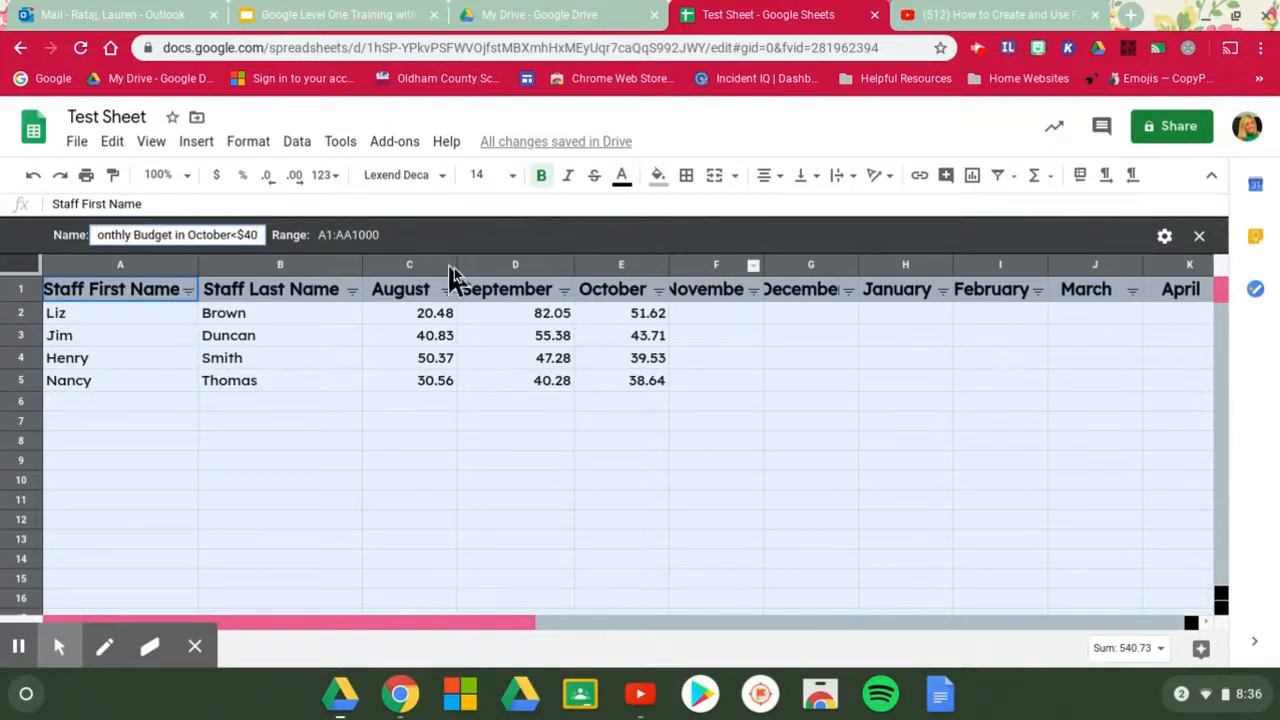
# Filter the October column by condition to show only values greater than 40.
pyautogui.click(658, 291)
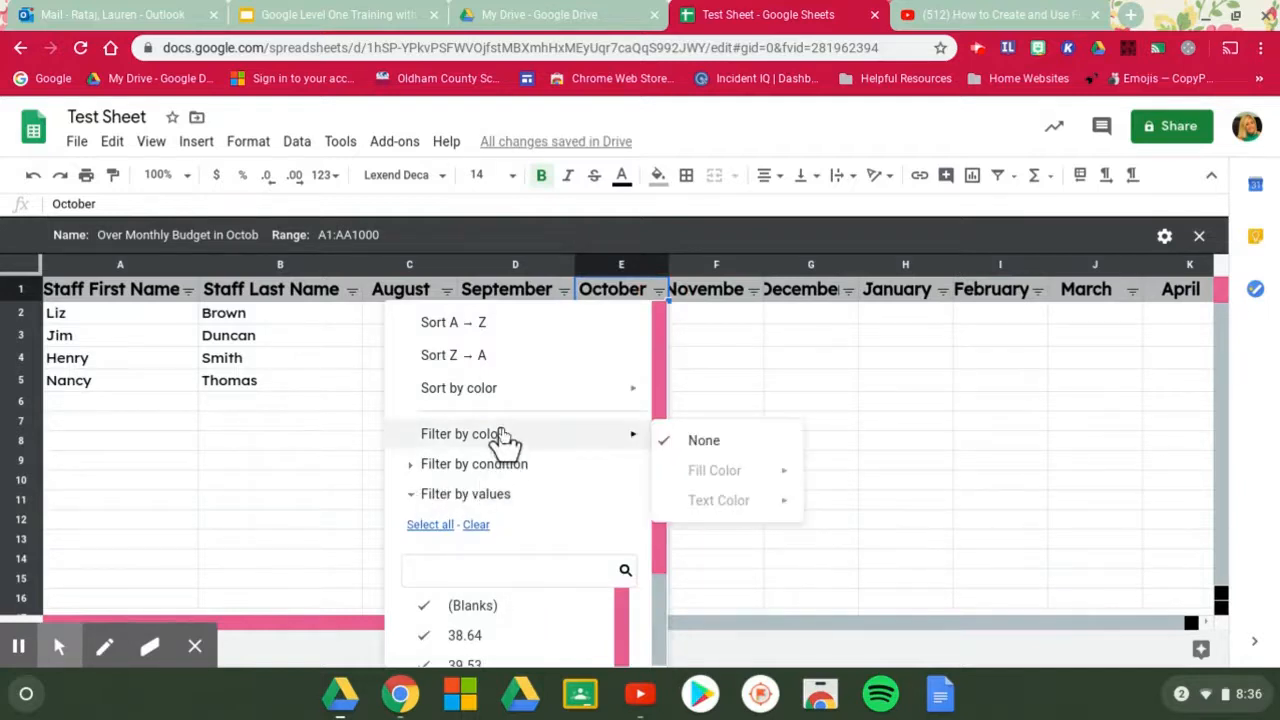
pyautogui.click(448, 496)
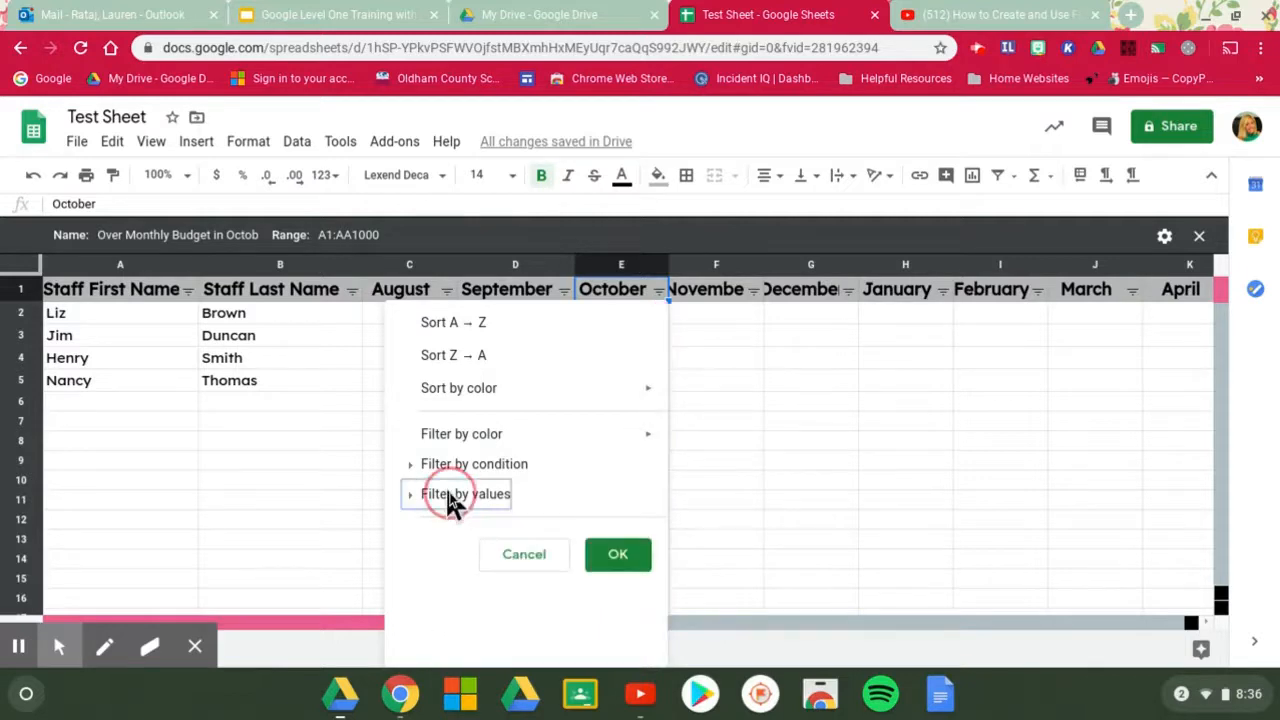
pyautogui.click(466, 496)
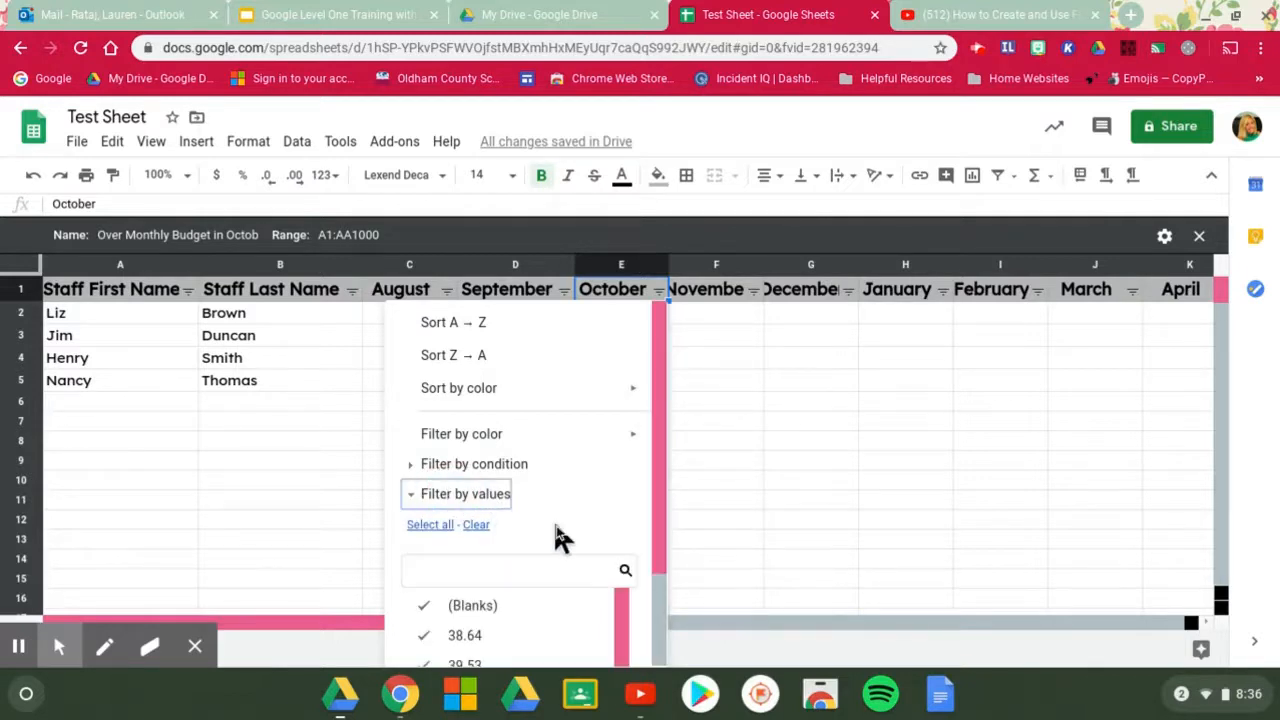
pyautogui.scroll(-1, 555, 537)
pyautogui.click(515, 398)
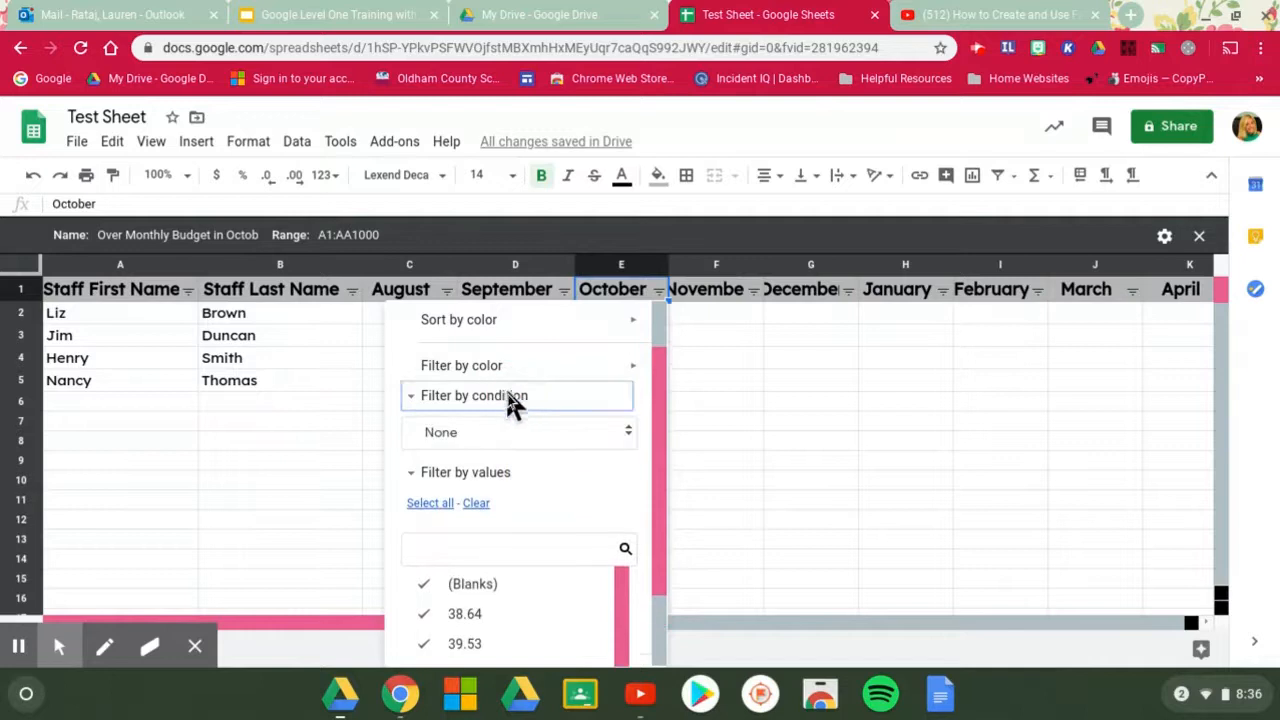
pyautogui.click(494, 432)
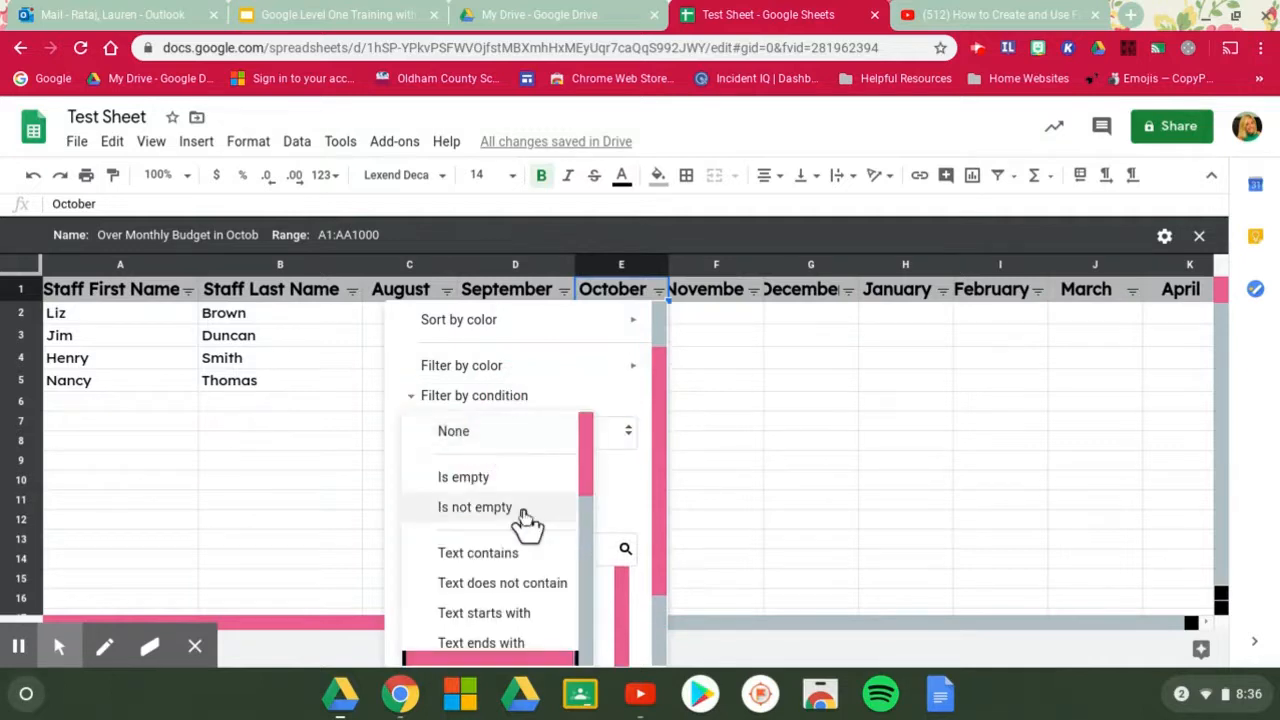
pyautogui.scroll(-3, 525, 524)
pyautogui.scroll(-2, 525, 524)
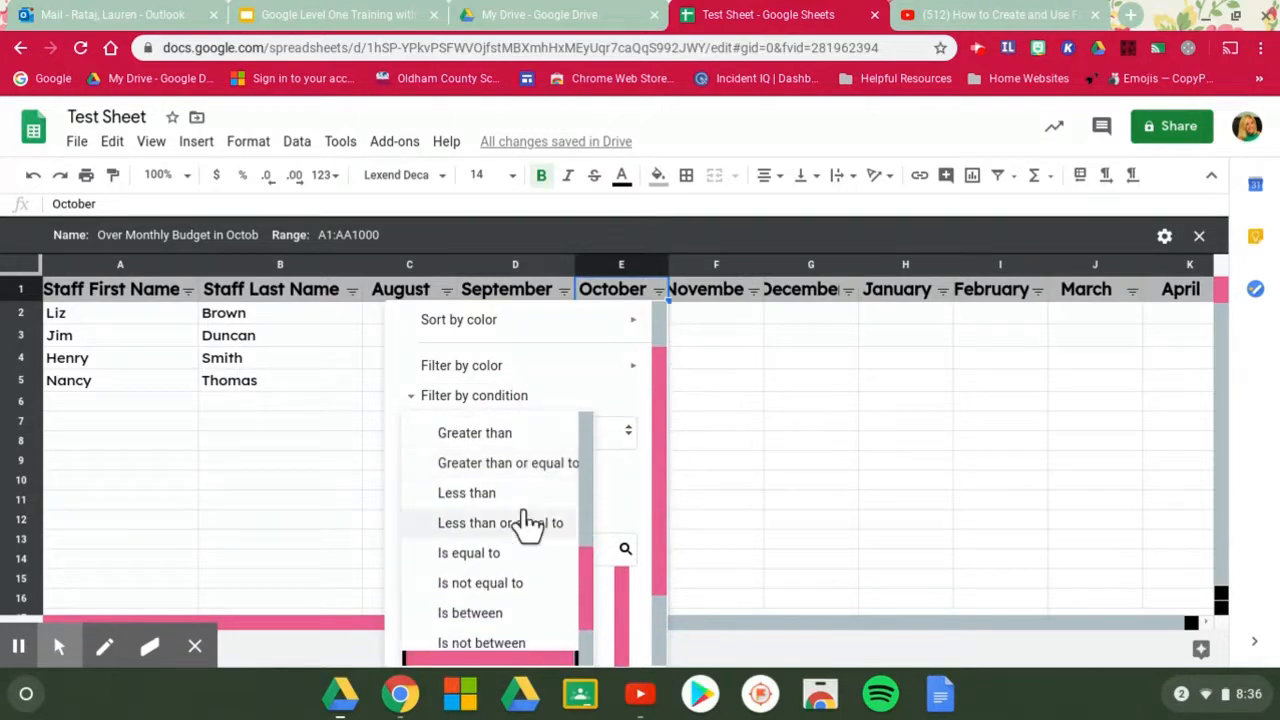
pyautogui.click(505, 433)
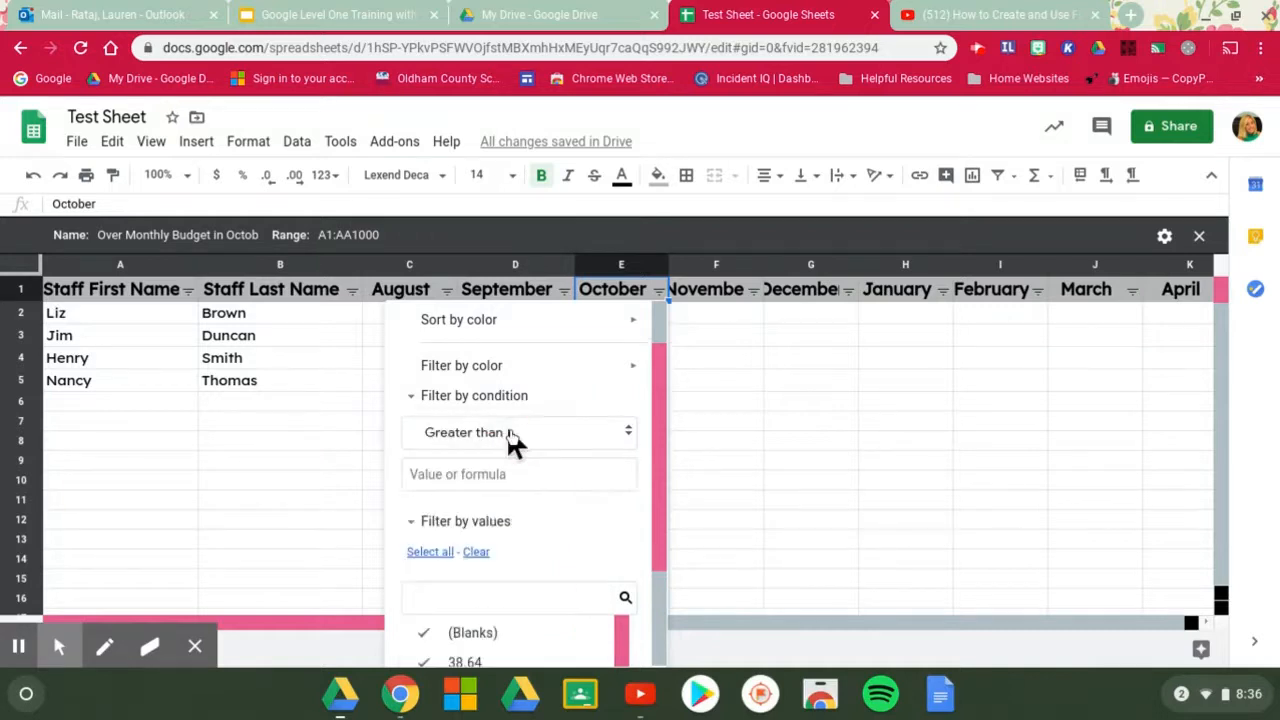
pyautogui.click(470, 465)
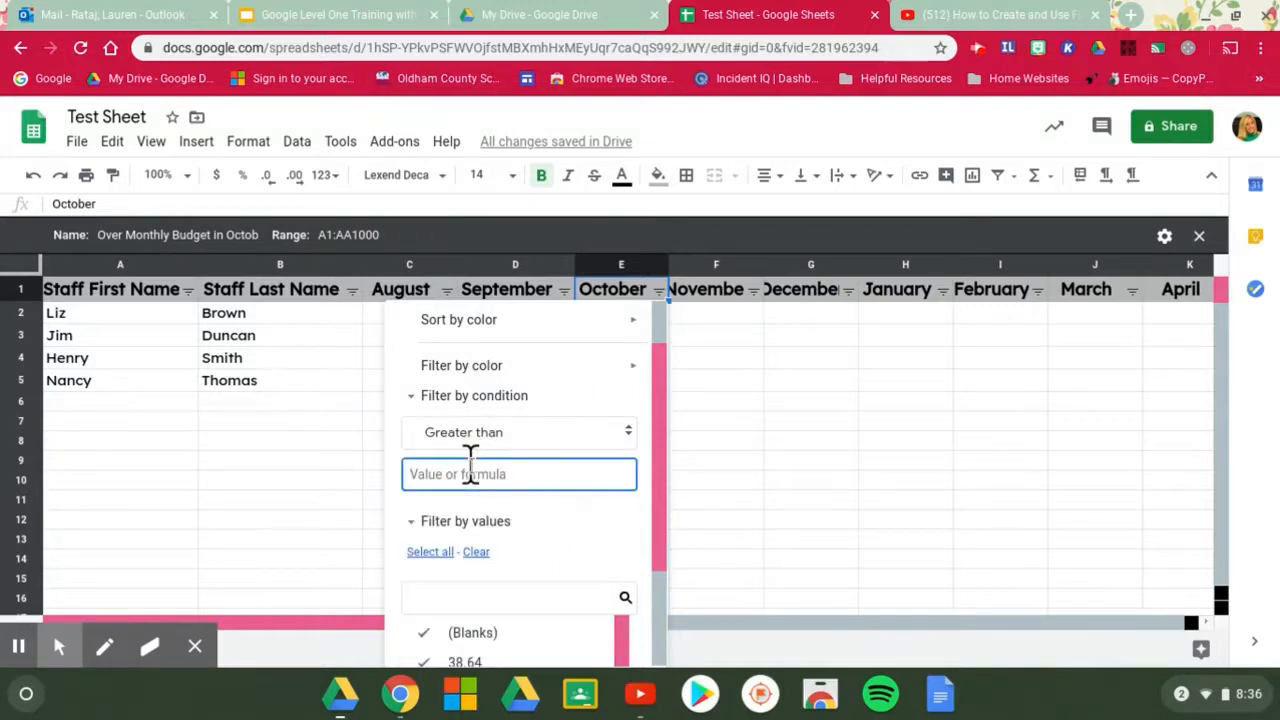
pyautogui.write('40')
pyautogui.scroll(-3, 615, 520)
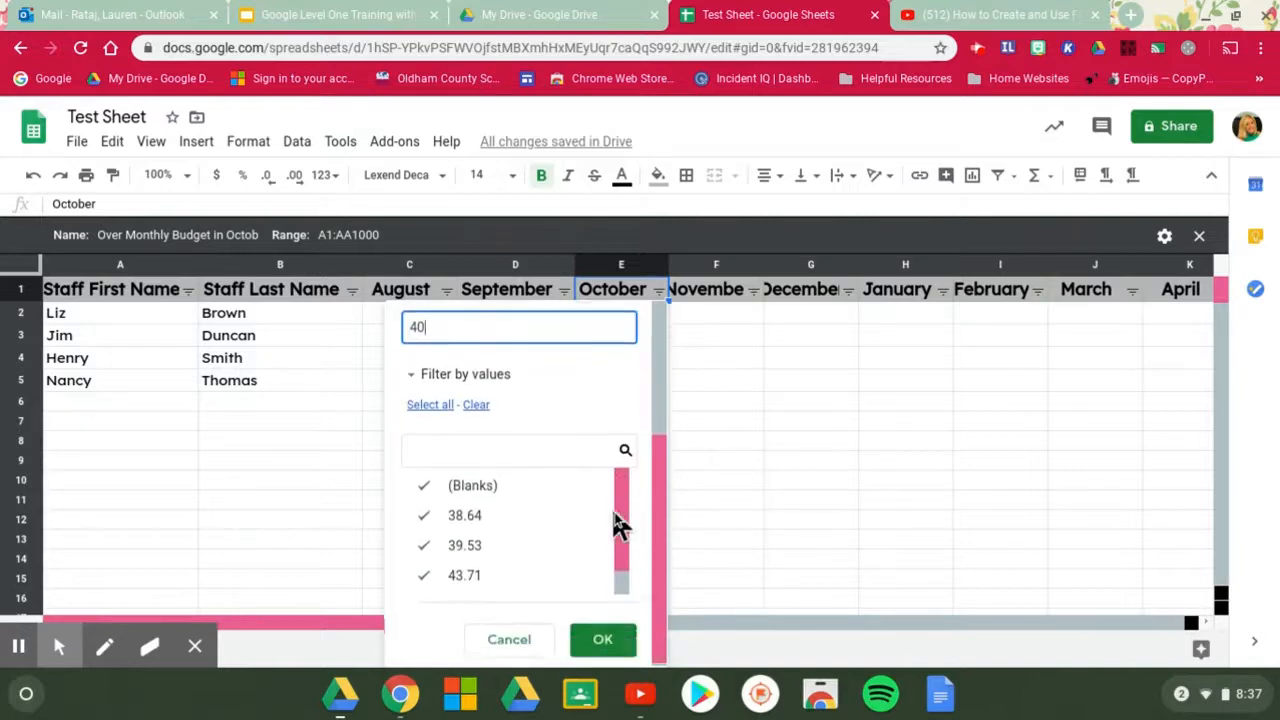
pyautogui.click(603, 637)
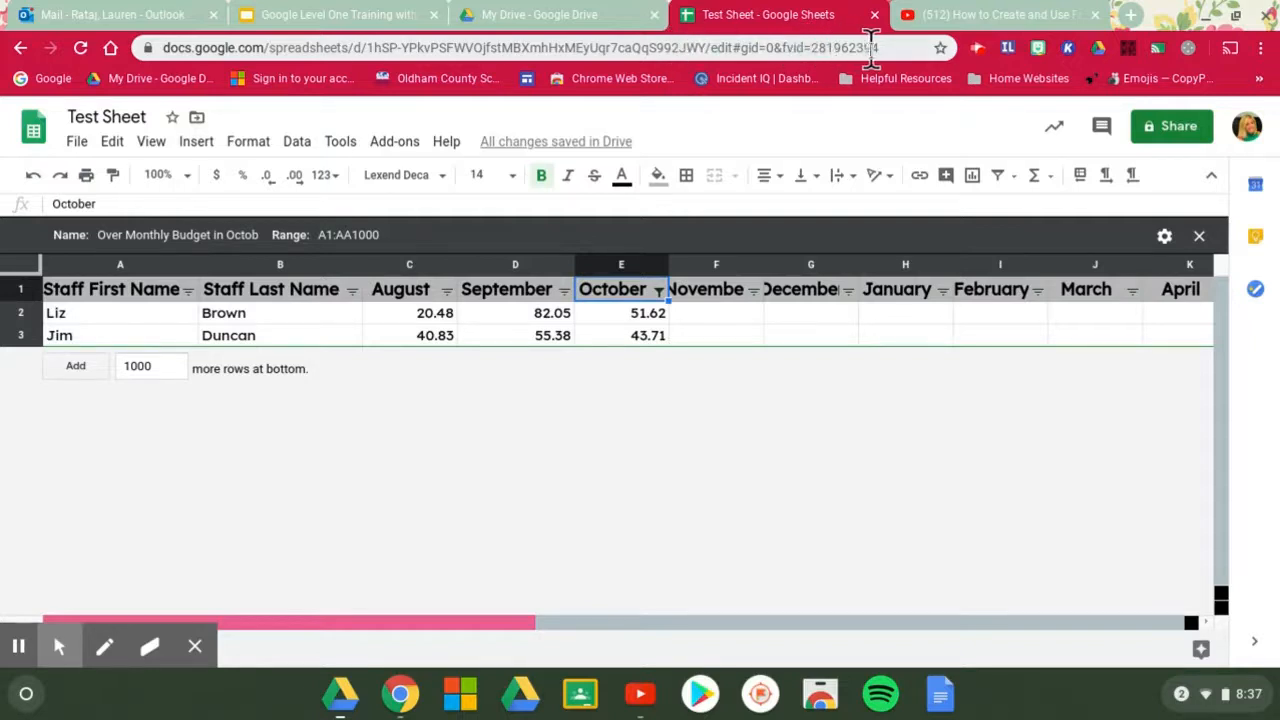
# Select the full web address of the filter view.
pyautogui.click(626, 47)
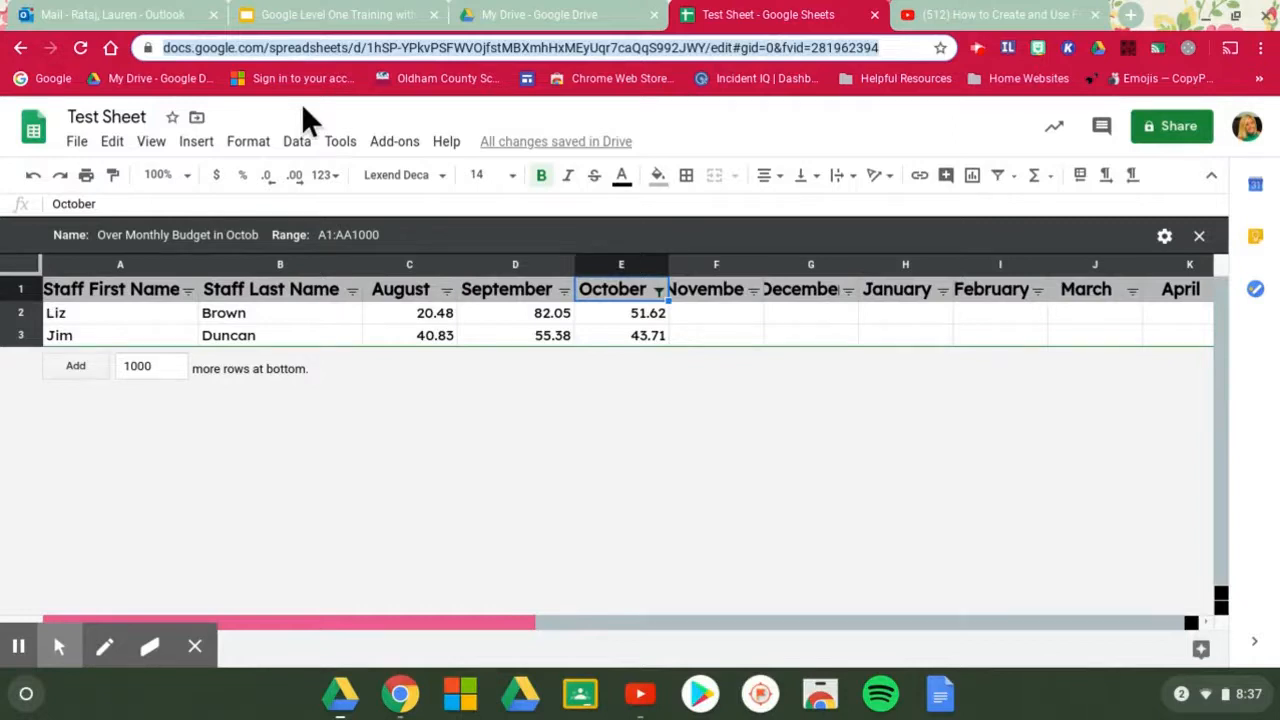
pyautogui.click(250, 142)
pyautogui.moveTo(297, 150)
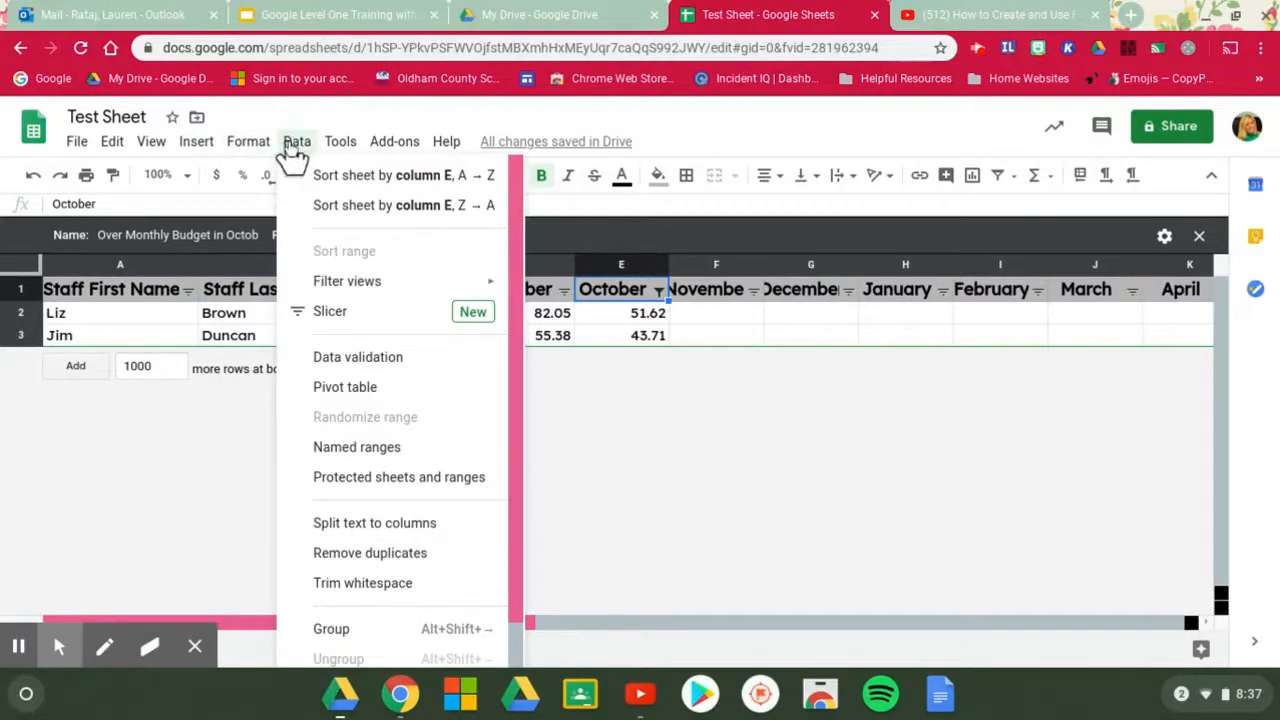
pyautogui.click(606, 450)
pyautogui.click(728, 410)
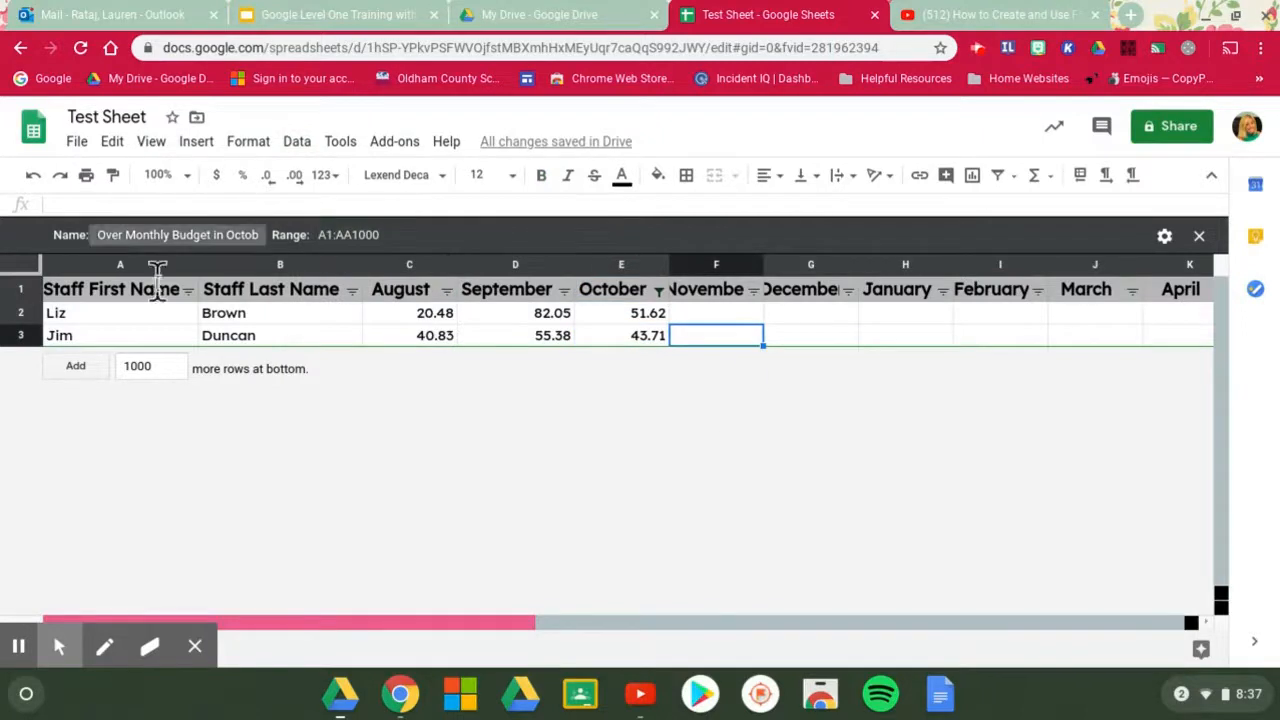
# Turn off the active October budget filter view by setting the sheet's filter view to None.
pyautogui.click(265, 141)
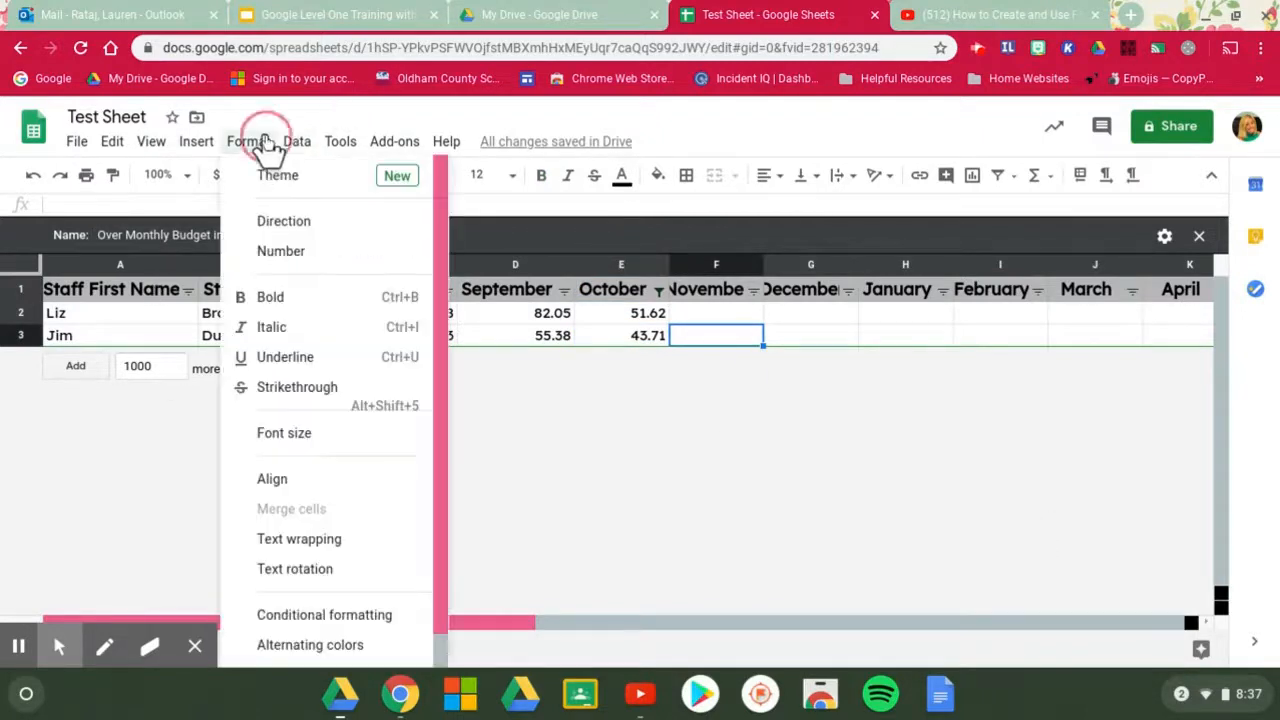
pyautogui.click(300, 142)
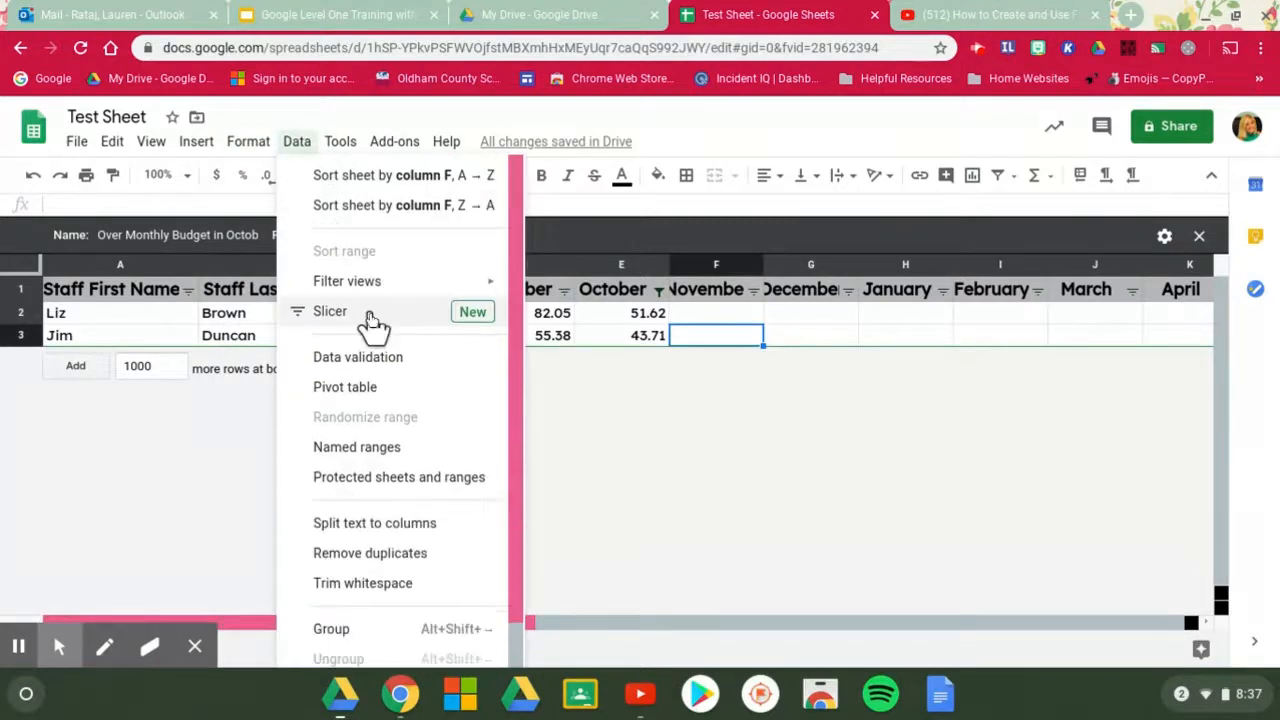
pyautogui.moveTo(373, 287)
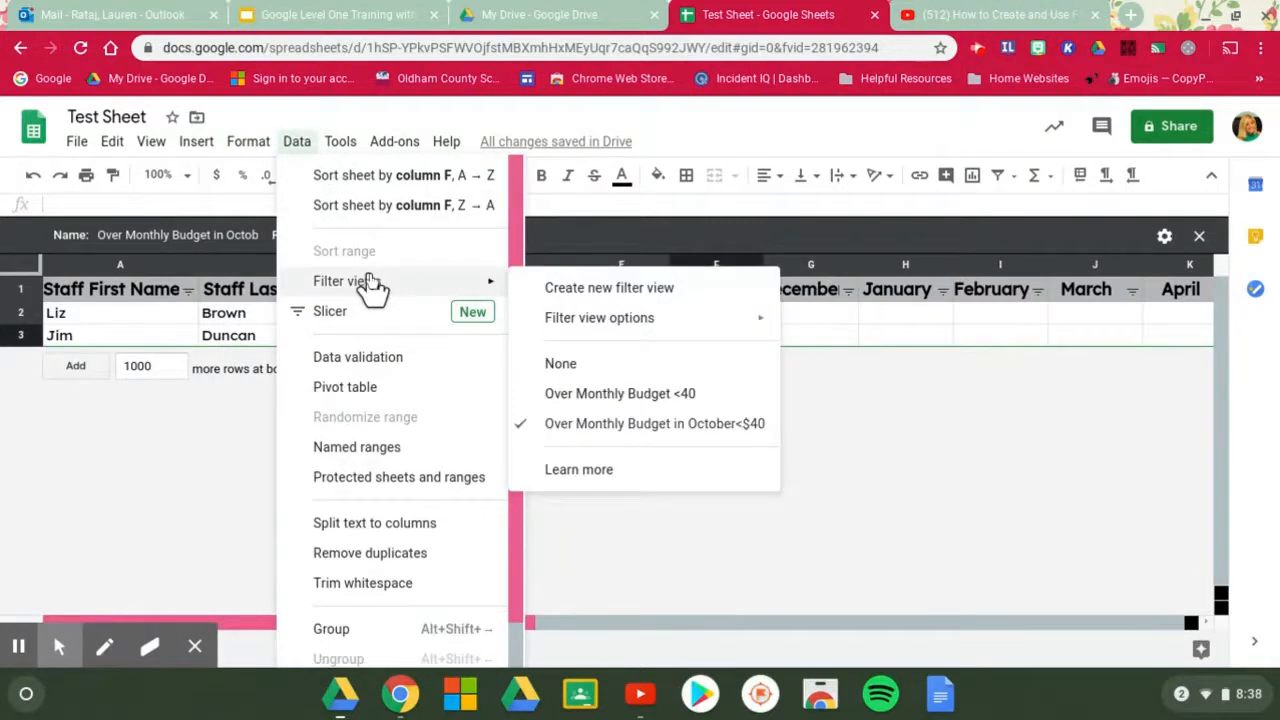
pyautogui.moveTo(524, 327)
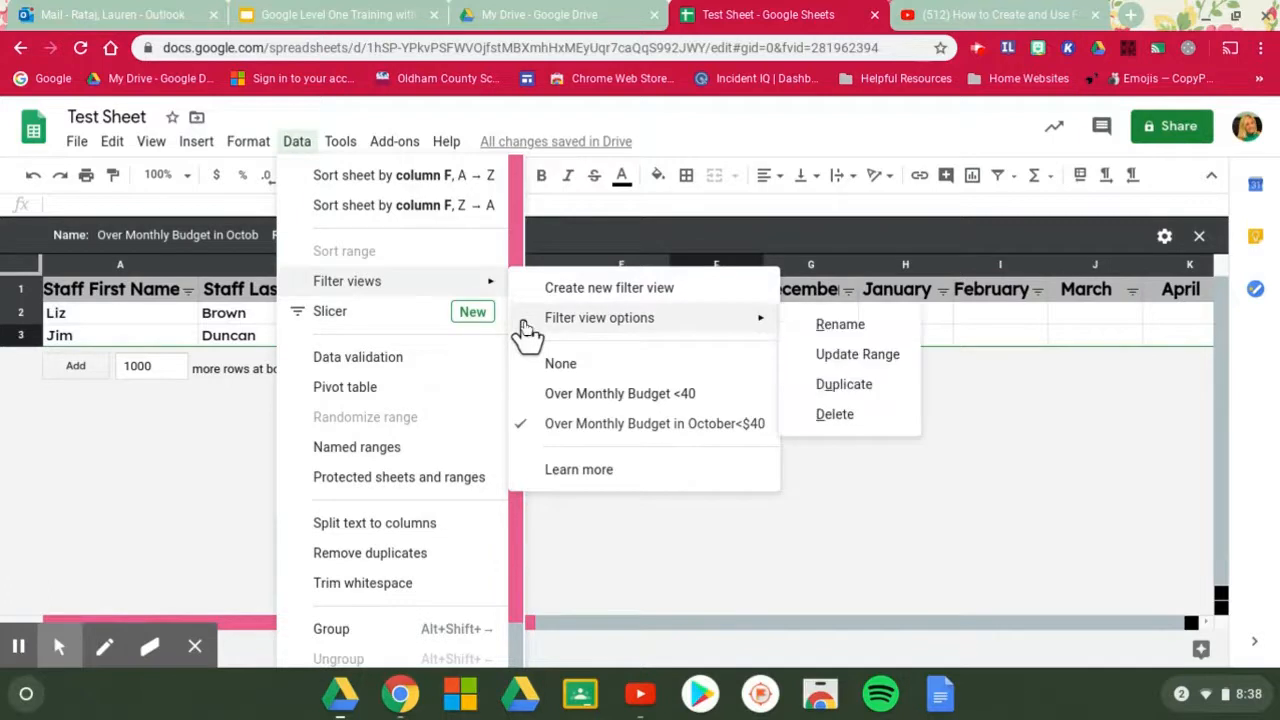
pyautogui.click(566, 365)
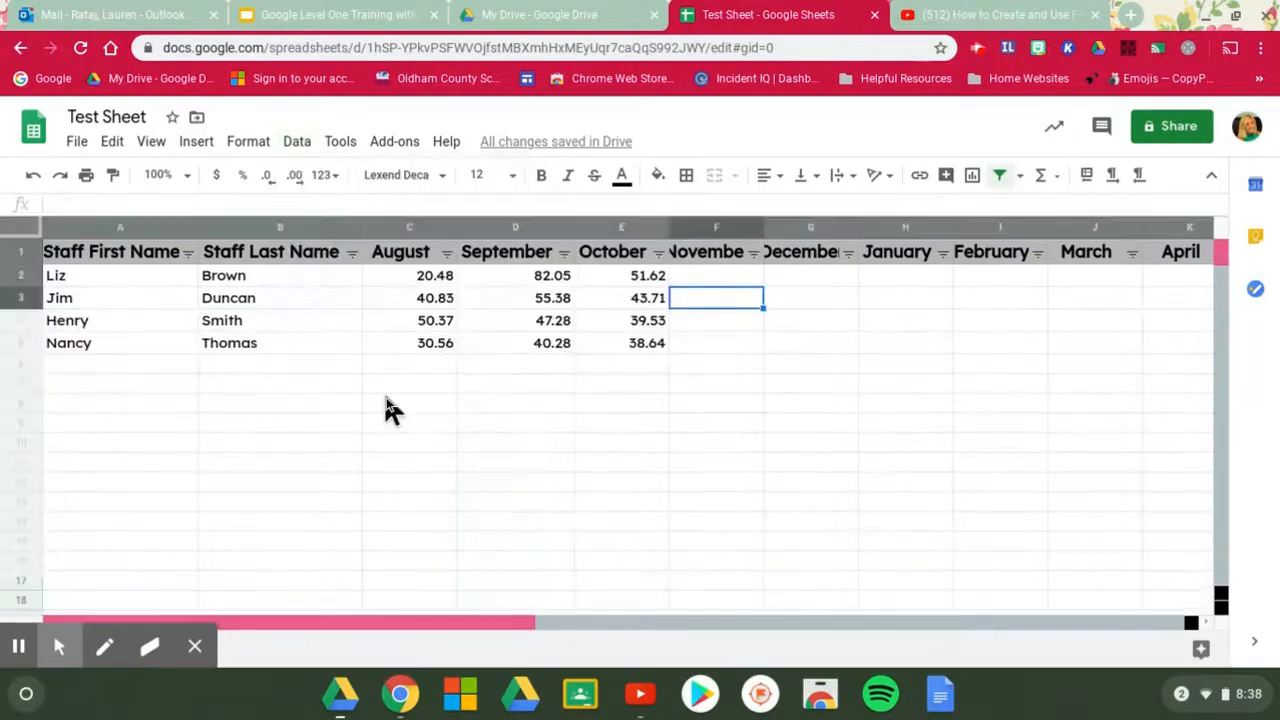
pyautogui.hscroll(2, 376, 393)
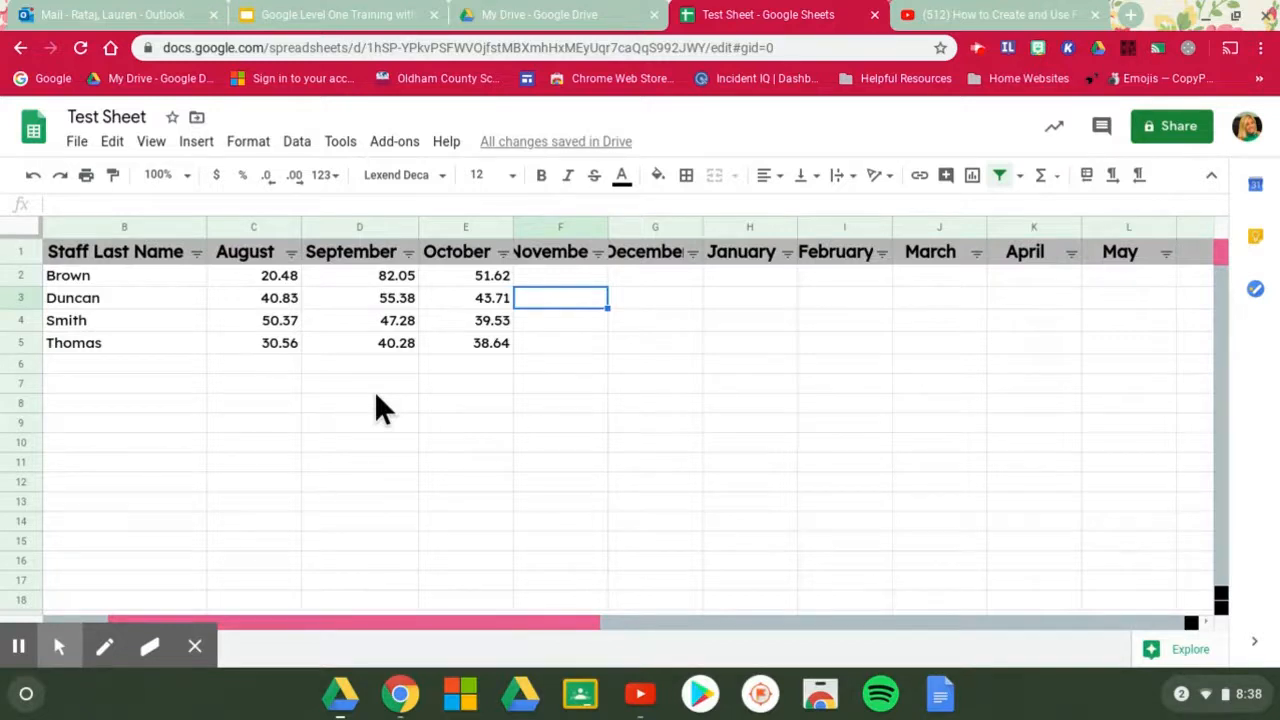
pyautogui.hscroll(-2, 376, 393)
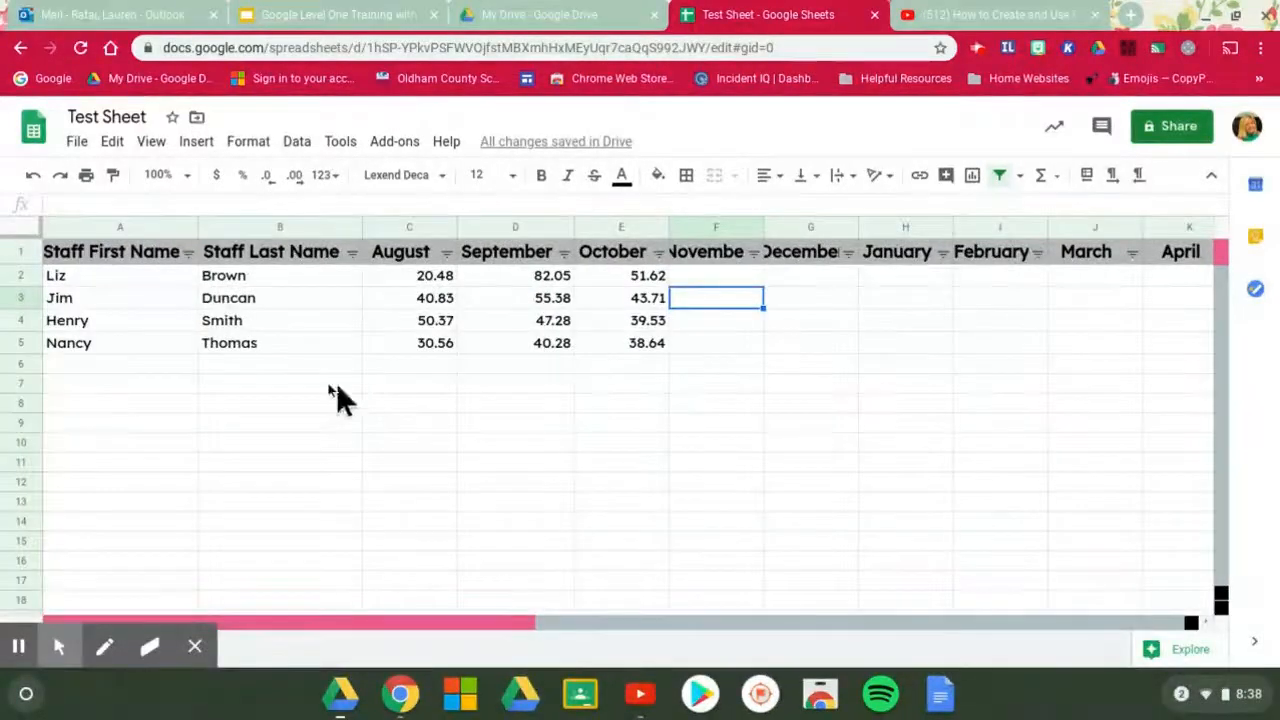
pyautogui.click(12, 227)
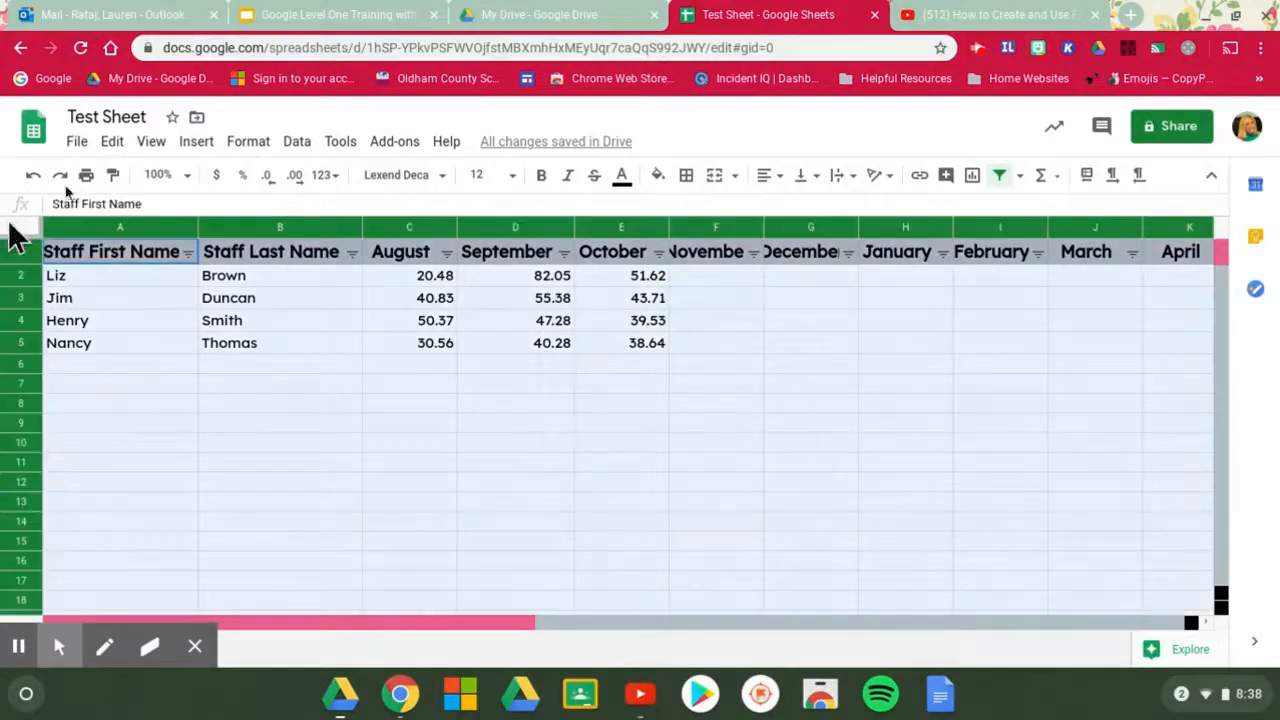
pyautogui.click(296, 141)
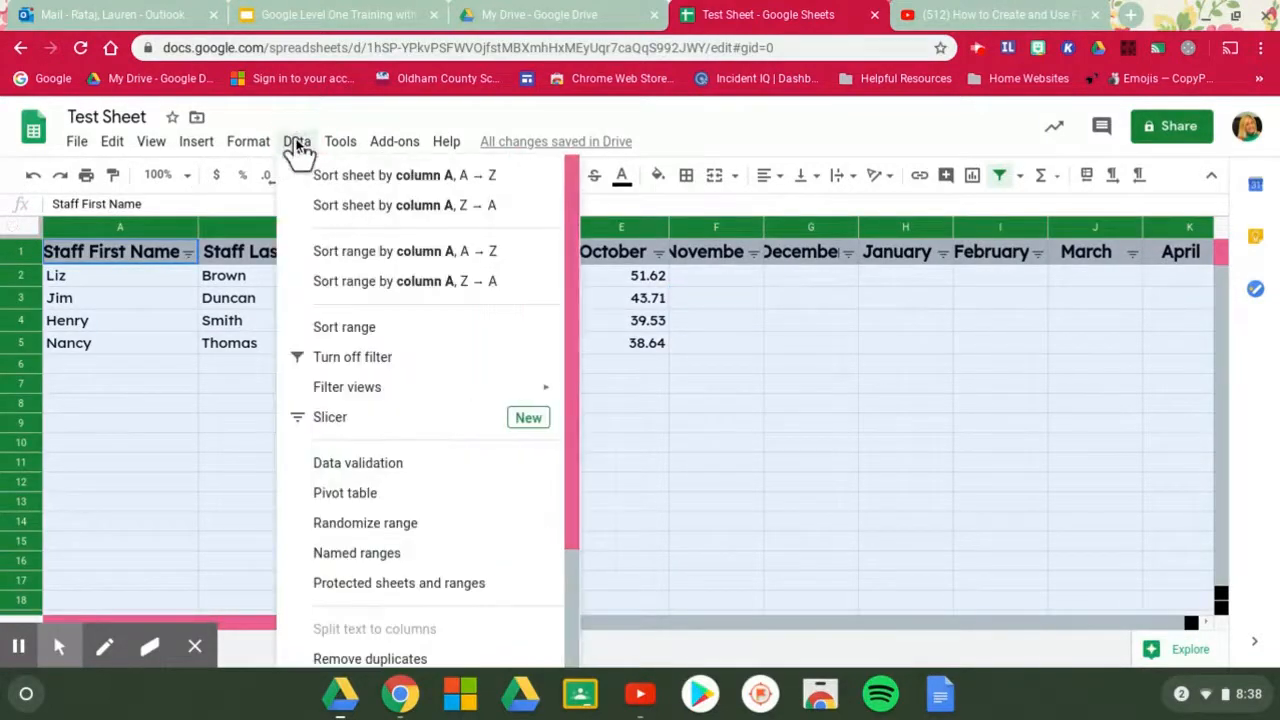
pyautogui.click(711, 287)
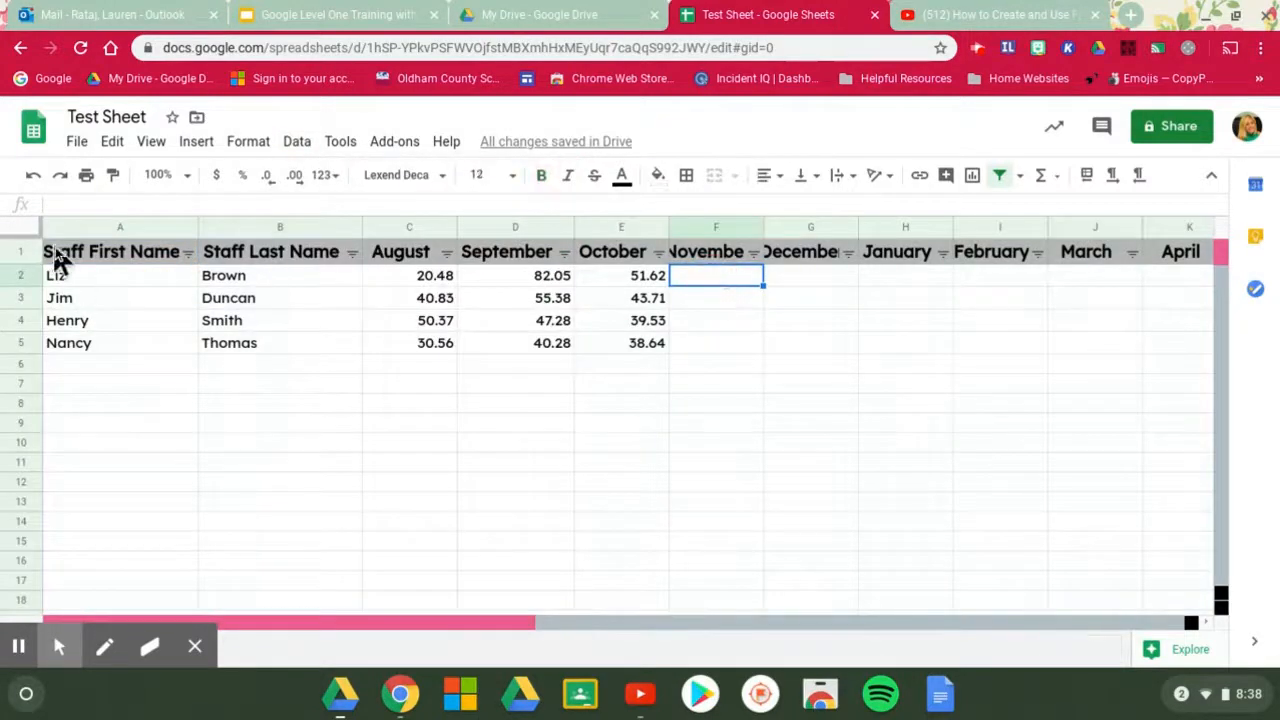
# Check the list of filter views saved for the sheet, and close it without applying one.
pyautogui.click(296, 145)
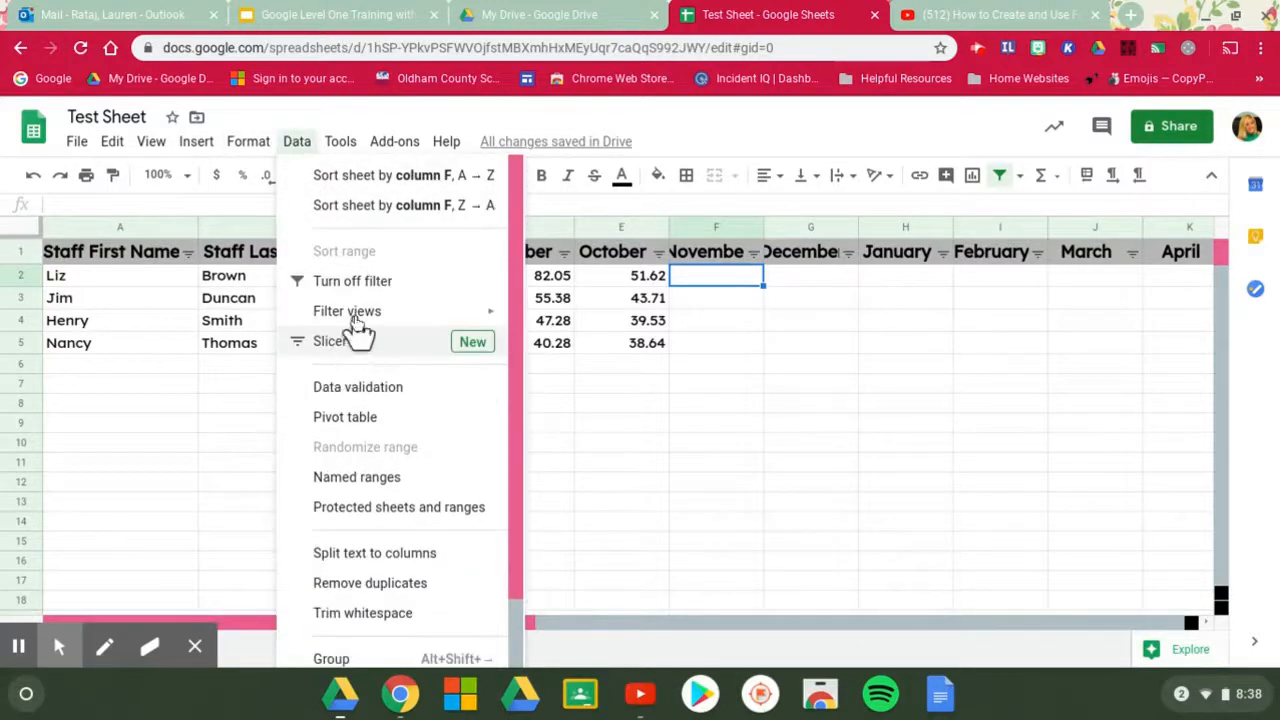
pyautogui.moveTo(360, 322)
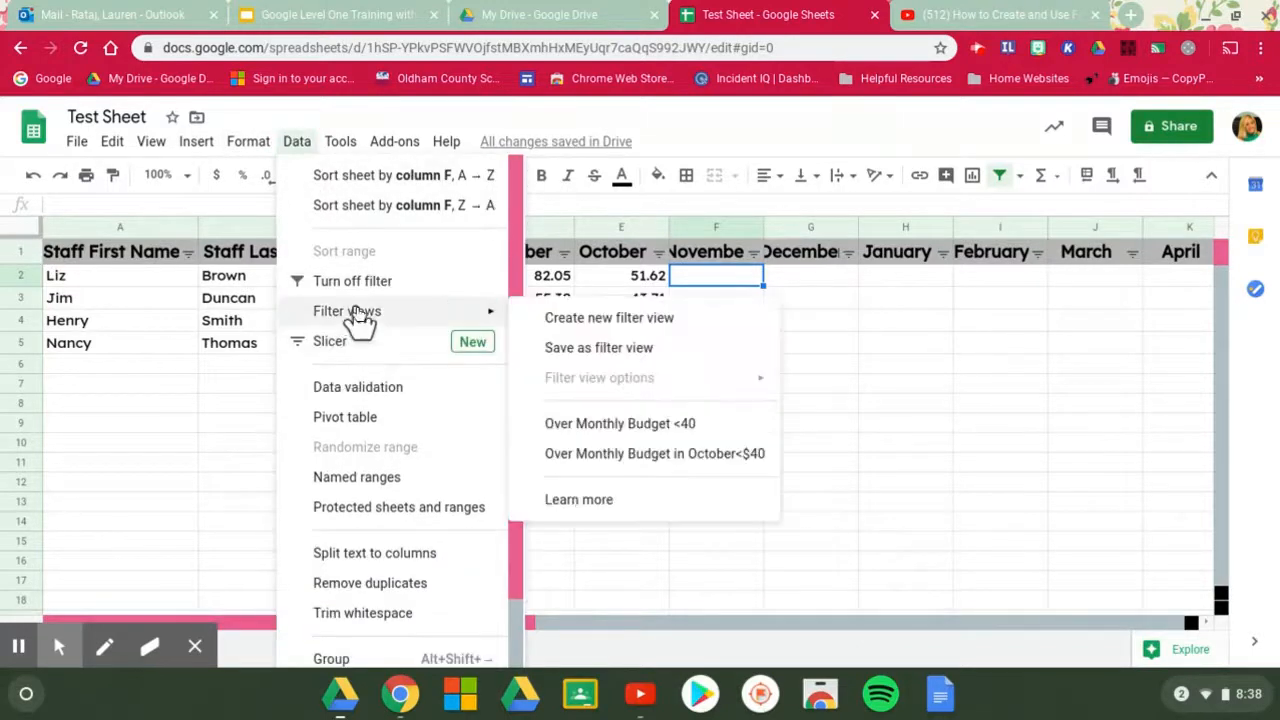
pyautogui.click(819, 280)
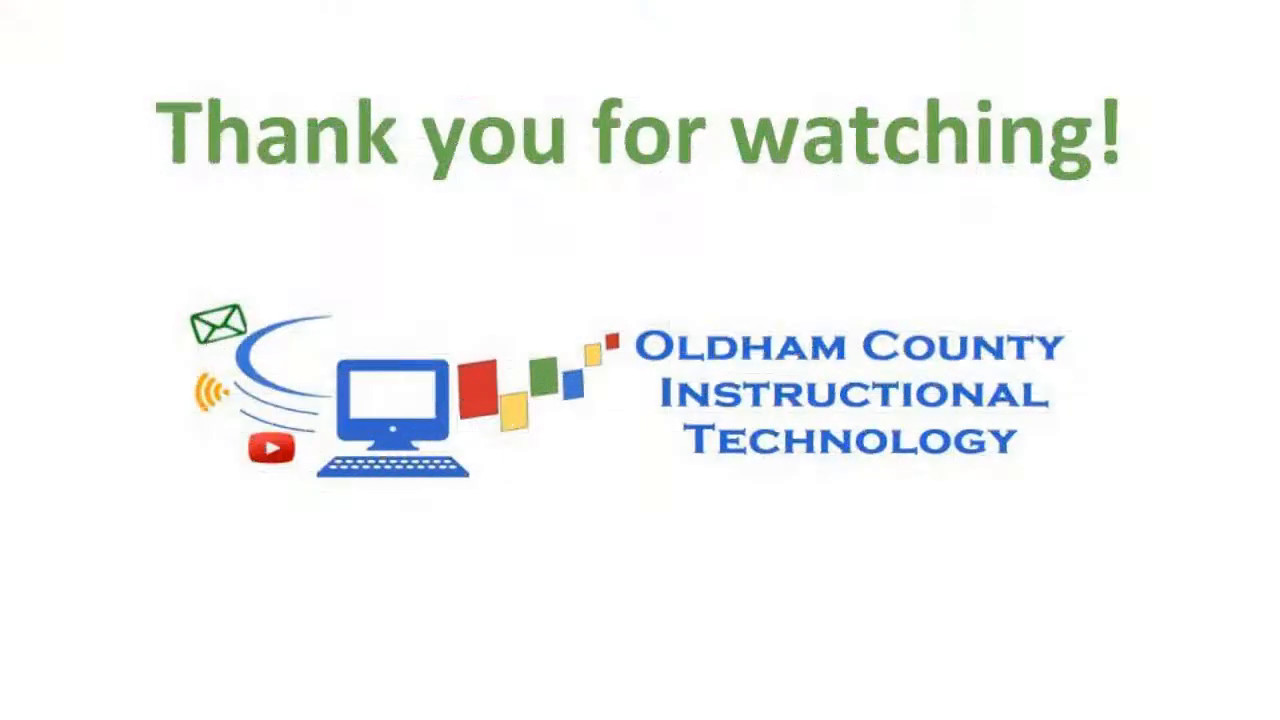